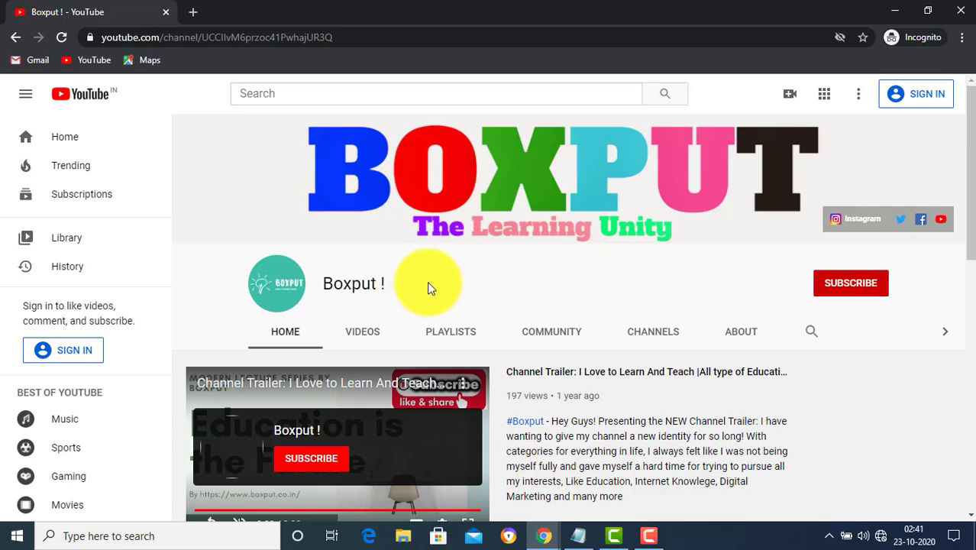
Browse the Boxput channel's uploaded videos and its created playlists
{"action": "left_click", "coordinate": [350, 336]}
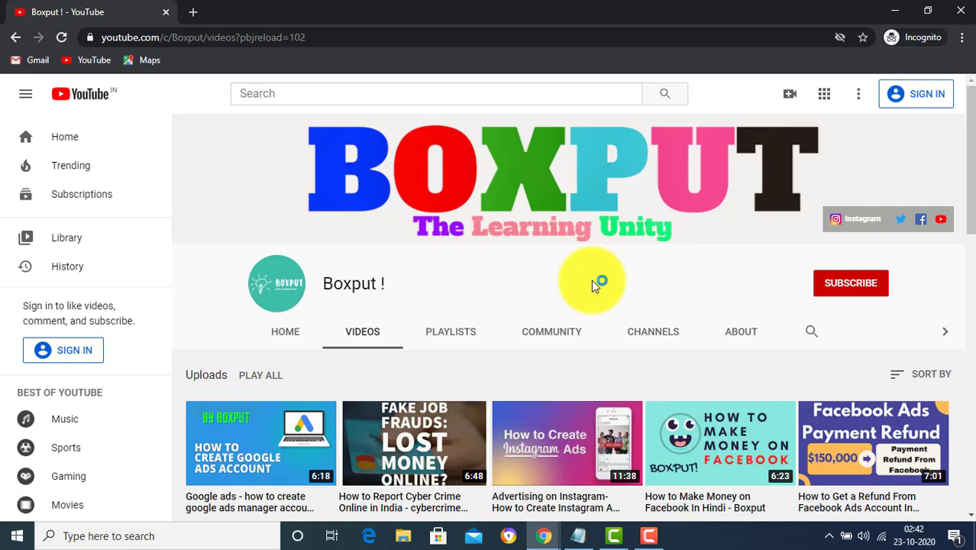
{"action": "left_click", "coordinate": [449, 330]}
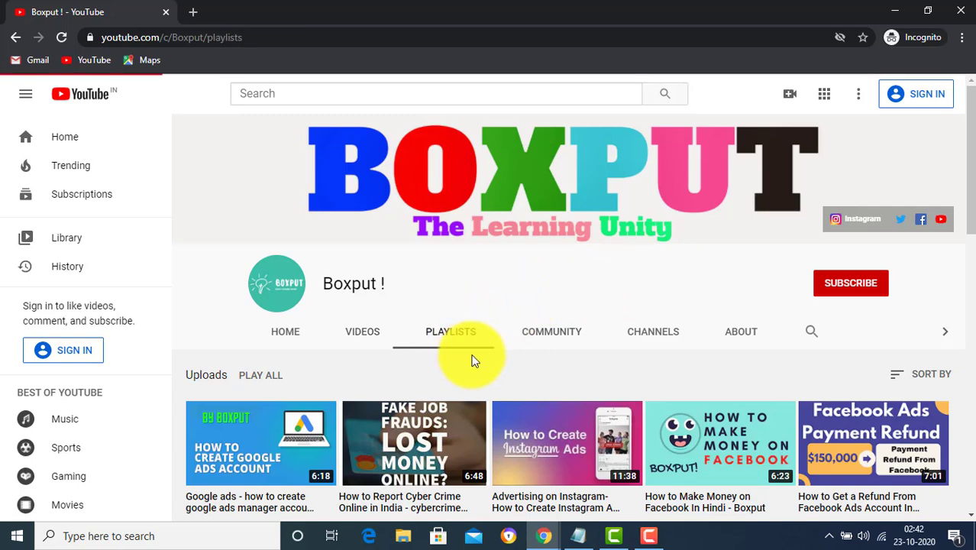
{"action": "scroll", "coordinate": [489, 355], "scroll_direction": "down", "scroll_amount": 2}
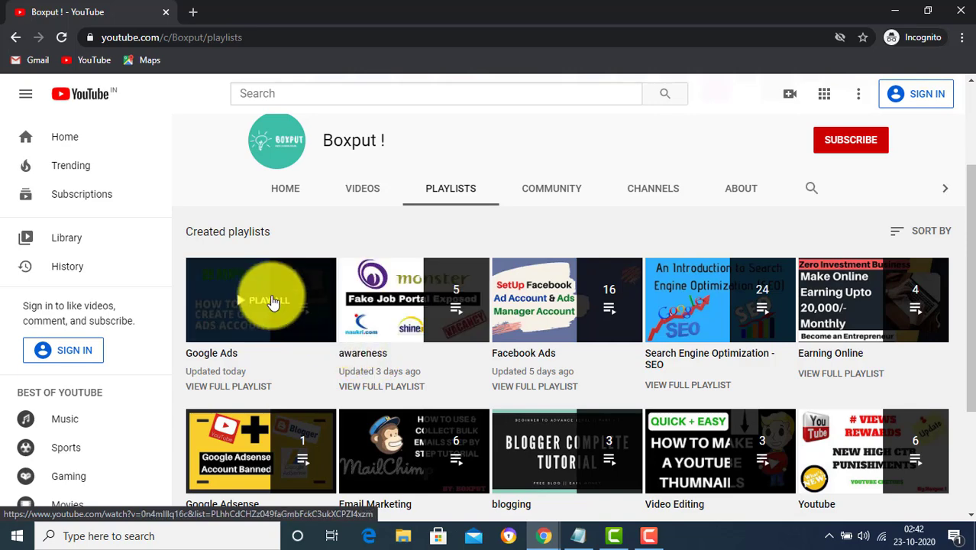
{"action": "scroll", "coordinate": [539, 389], "scroll_direction": "up", "scroll_amount": 2}
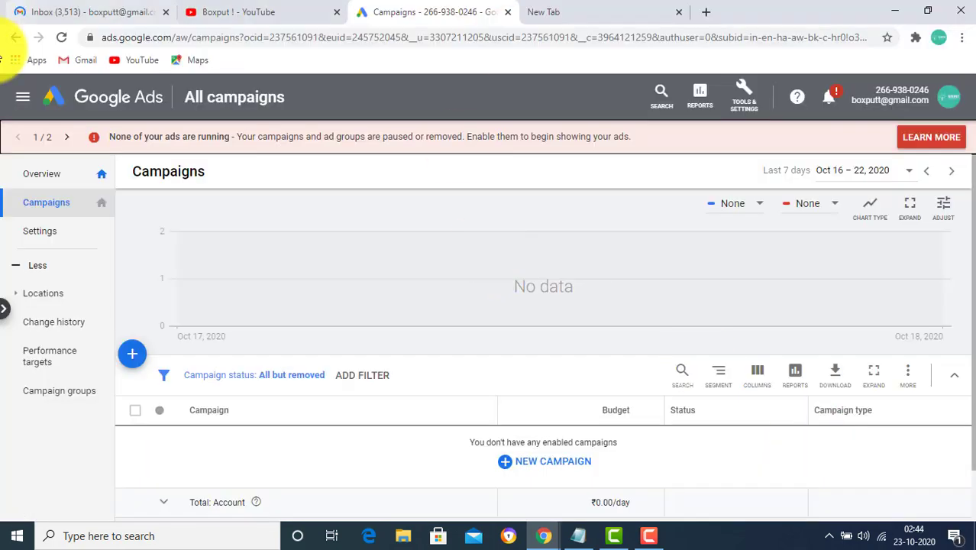
Start a new campaign with App promotion as its goal
{"action": "left_click", "coordinate": [148, 118]}
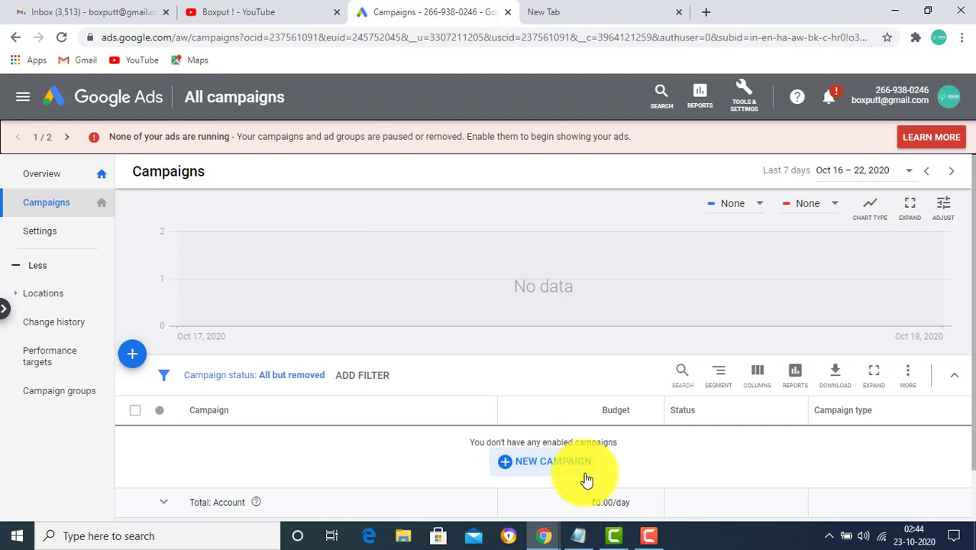
{"action": "left_click", "coordinate": [507, 464]}
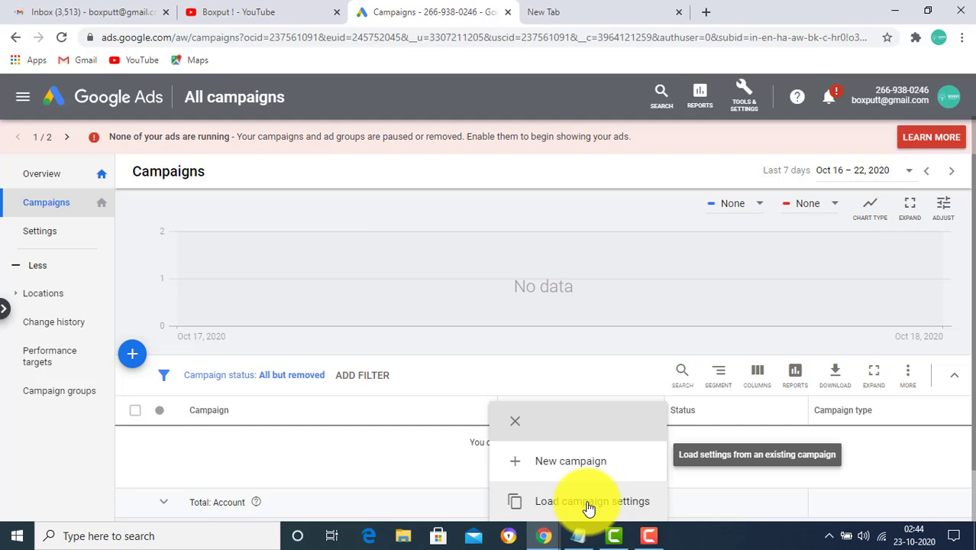
{"action": "left_click", "coordinate": [522, 461]}
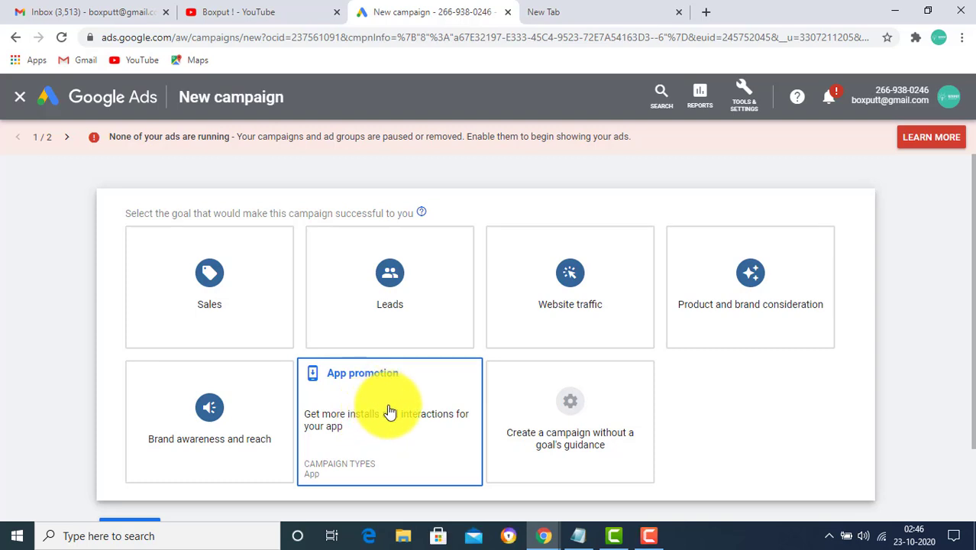
{"action": "left_click", "coordinate": [386, 410]}
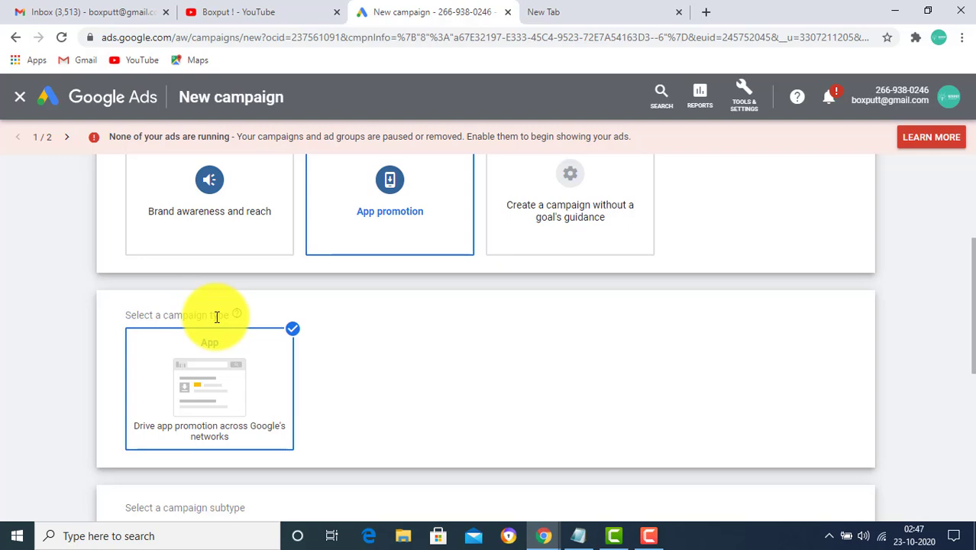
Set the mobile app platform to Android, look up "yosir", select the YOsir app and continue to the campaign settings
{"action": "mouse_move", "coordinate": [243, 389]}
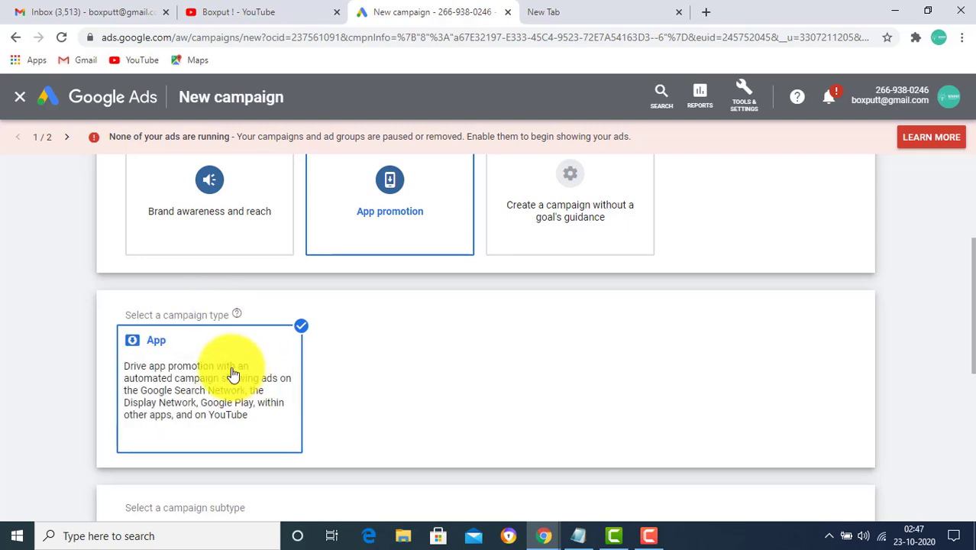
{"action": "scroll", "coordinate": [577, 331], "scroll_direction": "down", "scroll_amount": 4}
{"action": "scroll", "coordinate": [592, 351], "scroll_direction": "up", "scroll_amount": 1}
{"action": "scroll", "coordinate": [529, 374], "scroll_direction": "up", "scroll_amount": 2}
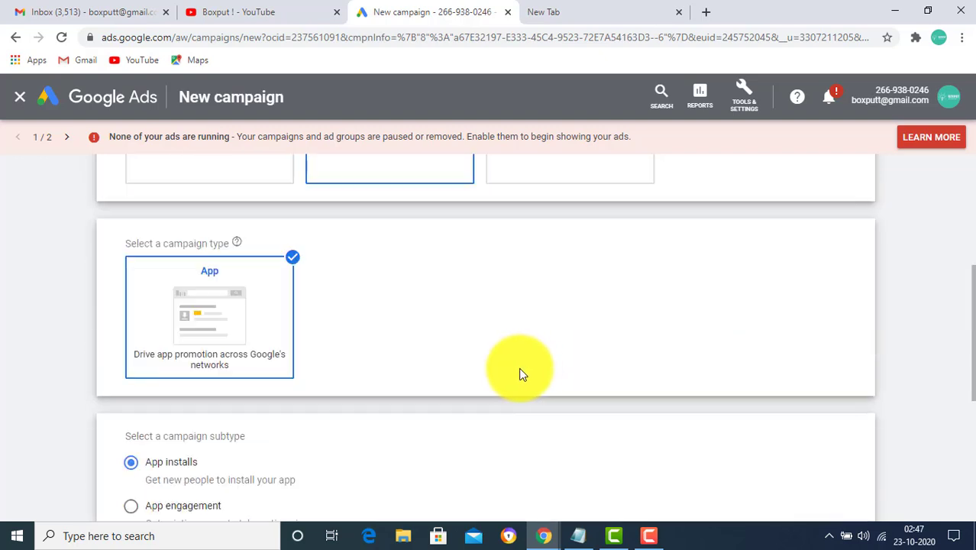
{"action": "scroll", "coordinate": [523, 370], "scroll_direction": "down", "scroll_amount": 2}
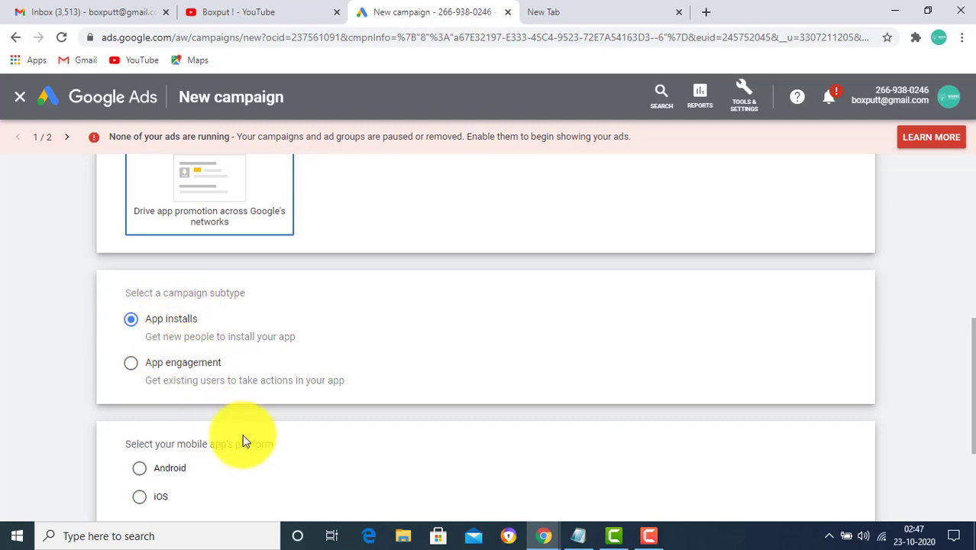
{"action": "scroll", "coordinate": [320, 342], "scroll_direction": "down", "scroll_amount": 2}
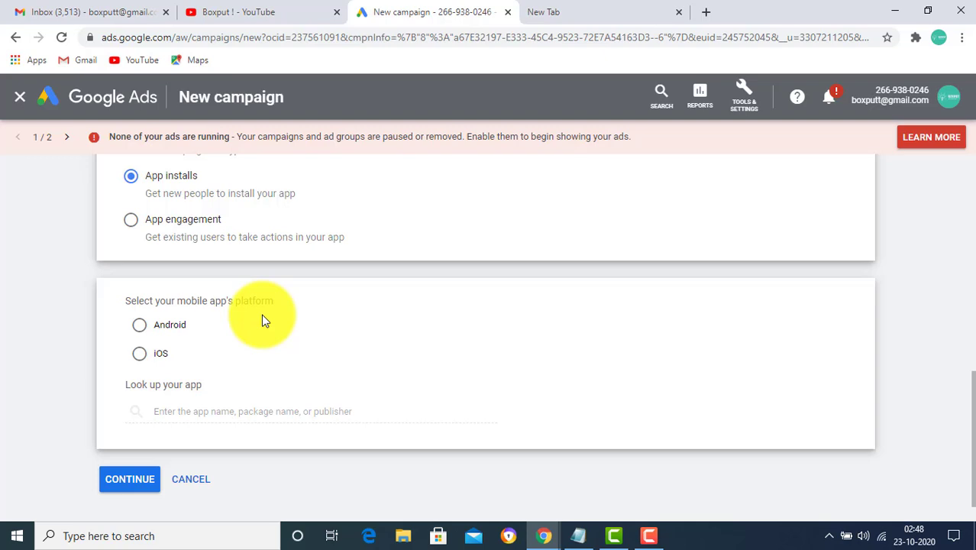
{"action": "left_click", "coordinate": [138, 329]}
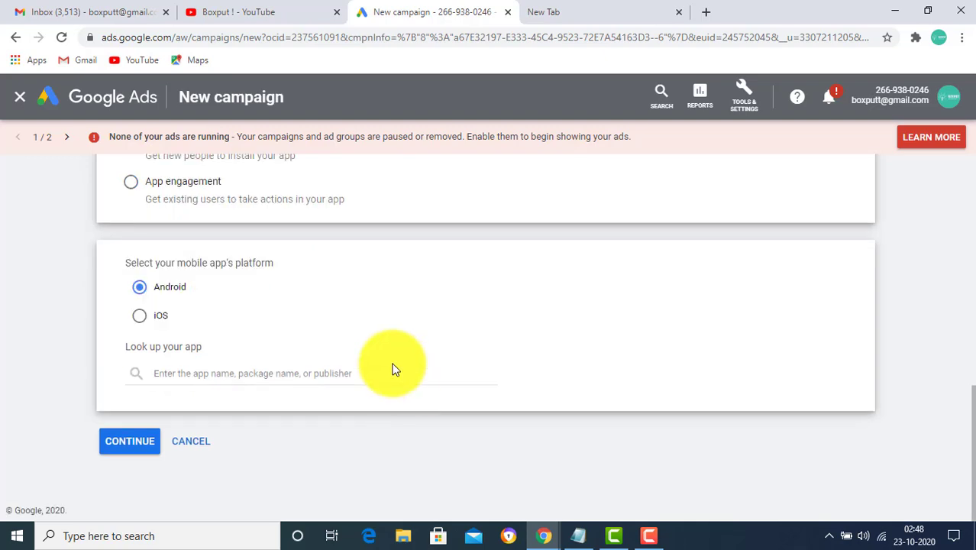
{"action": "left_click", "coordinate": [200, 376]}
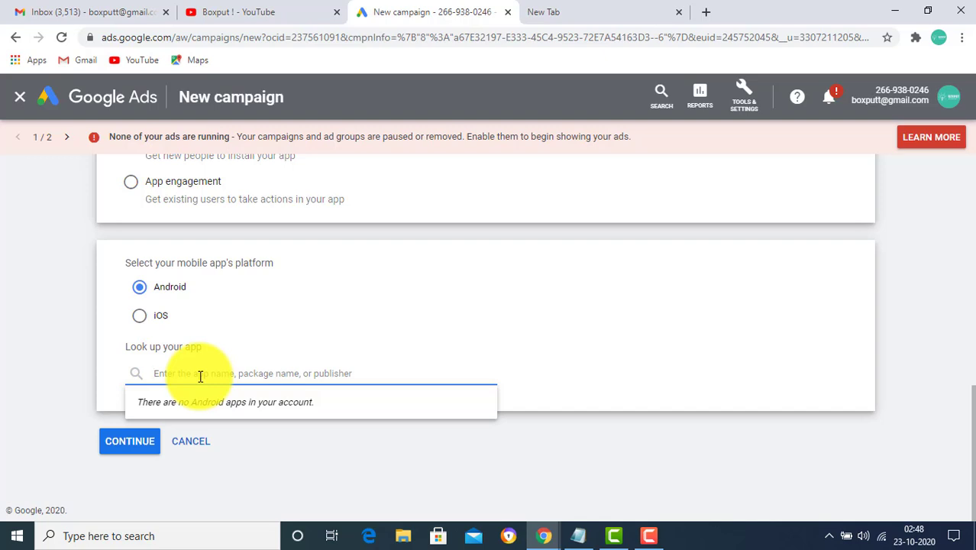
{"action": "type", "text": "yosir"}
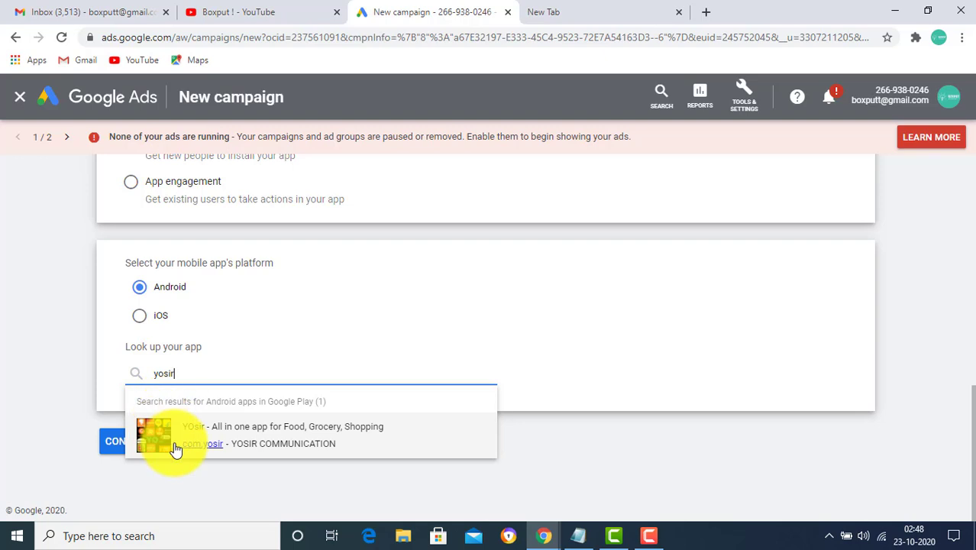
{"action": "left_click", "coordinate": [157, 437]}
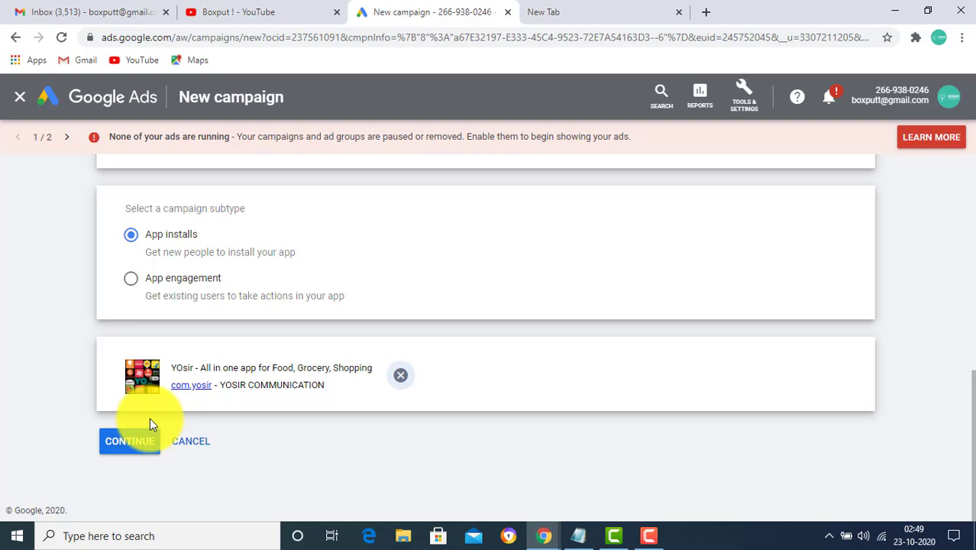
{"action": "left_click", "coordinate": [148, 441]}
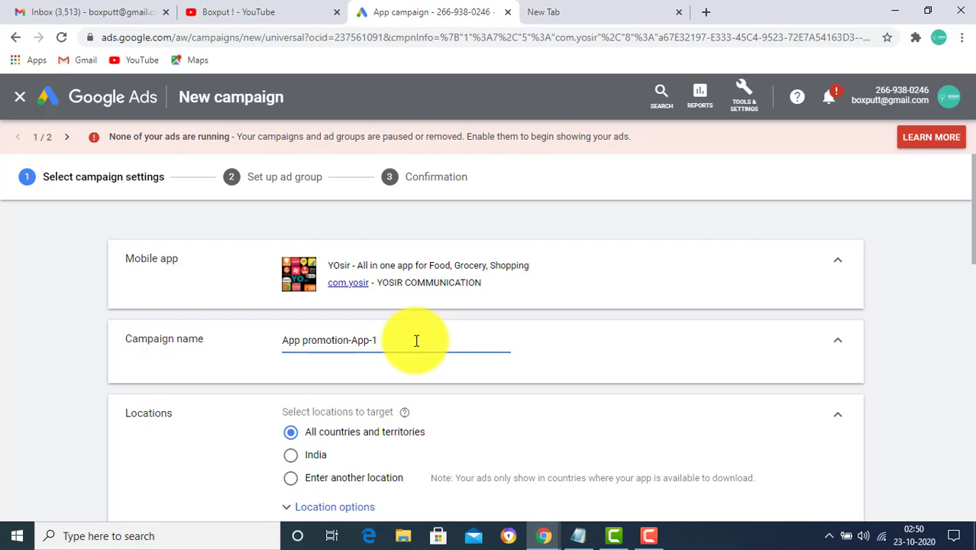
Add "yosir" to the campaign name so it reads "App promotion-App-1 yosir"
{"action": "type", "text": "yosir"}
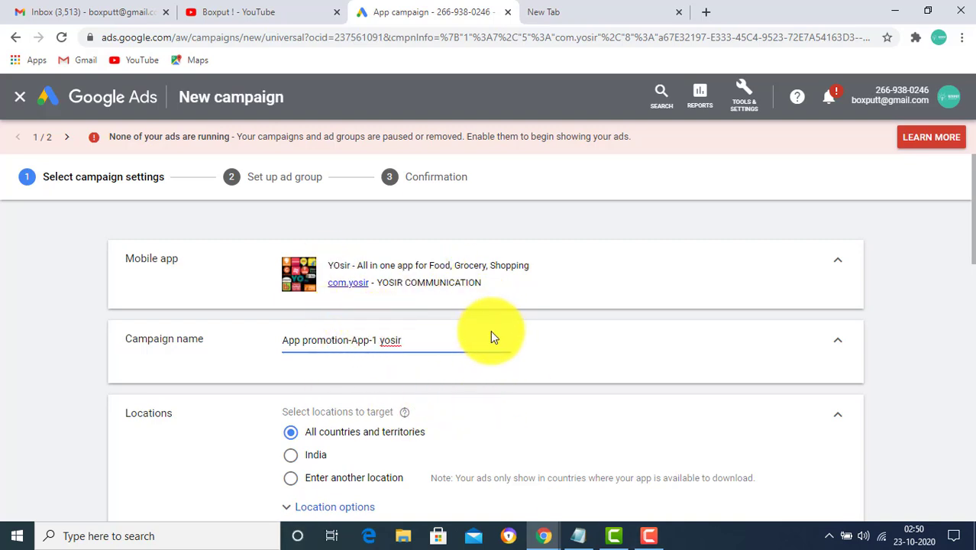
{"action": "scroll", "coordinate": [458, 374], "scroll_direction": "down", "scroll_amount": 1}
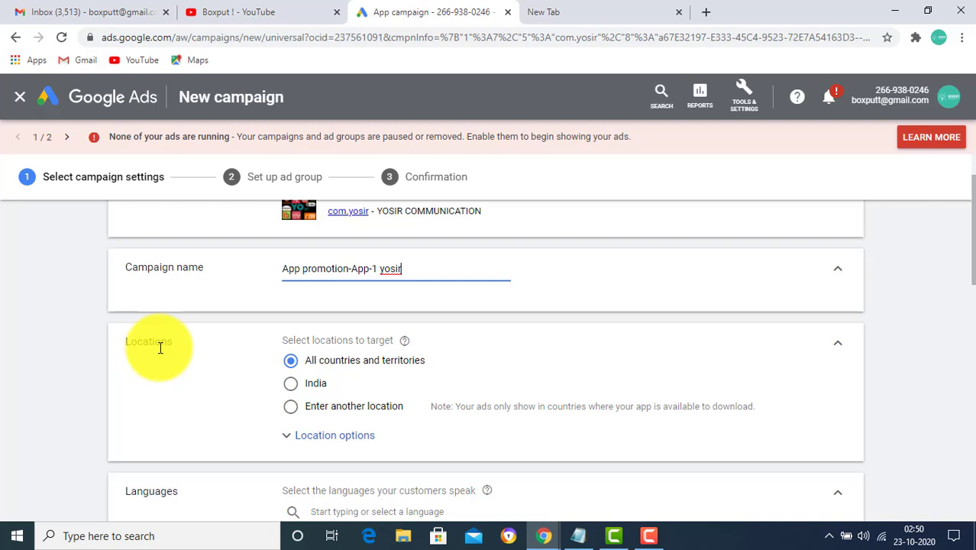
{"action": "scroll", "coordinate": [395, 212], "scroll_direction": "up", "scroll_amount": 1}
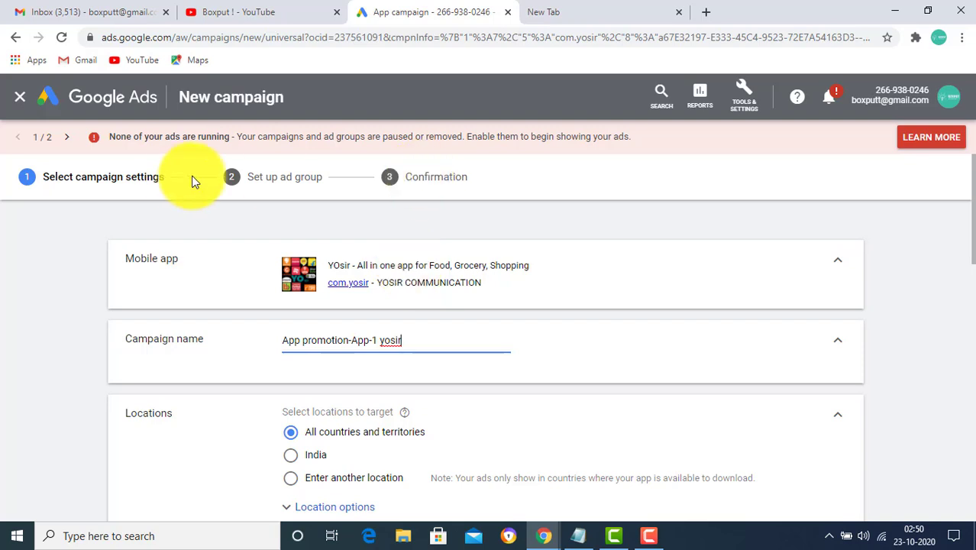
{"action": "double_click", "coordinate": [480, 268]}
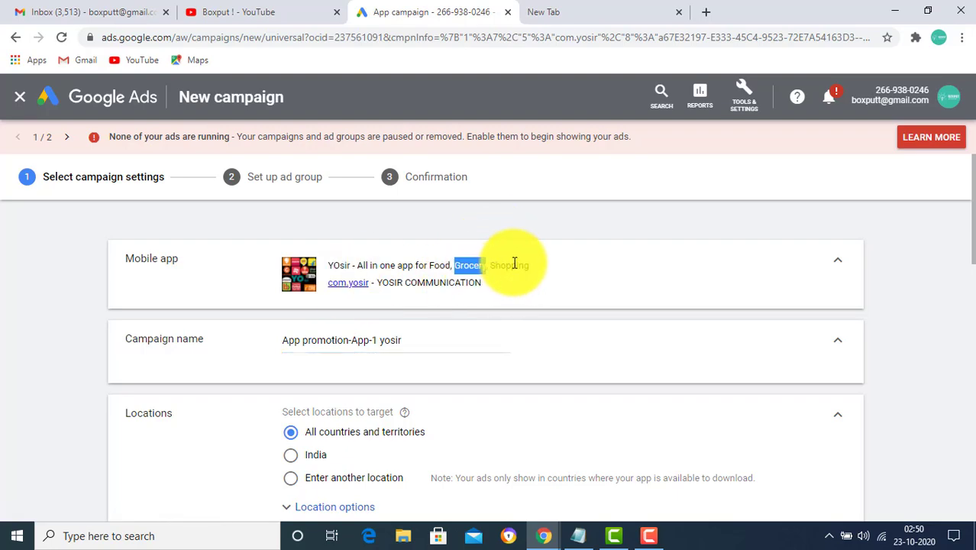
{"action": "triple_click", "coordinate": [506, 265]}
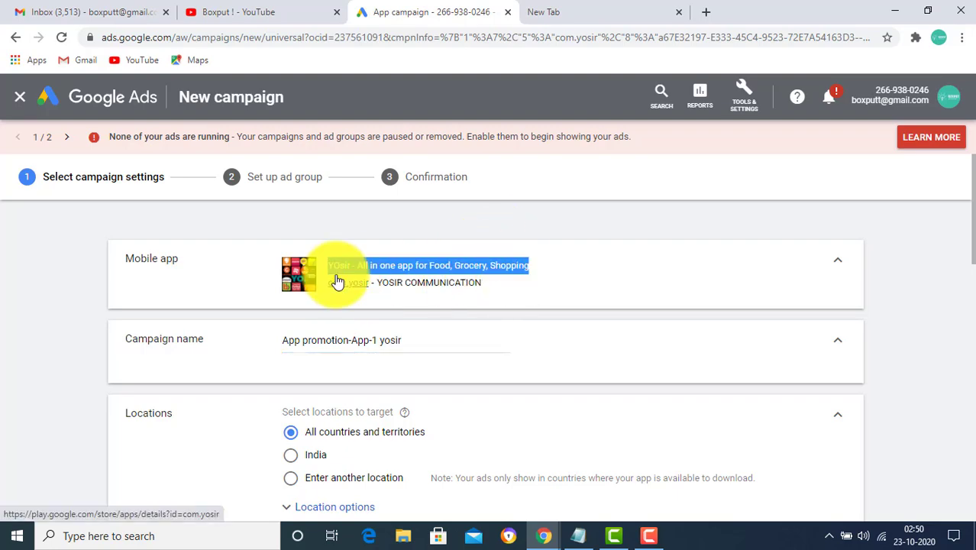
Target the campaign at another location, the city of Delhi, Delhi, India
{"action": "scroll", "coordinate": [405, 305], "scroll_direction": "down", "scroll_amount": 4}
{"action": "scroll", "coordinate": [317, 296], "scroll_direction": "up", "scroll_amount": 2}
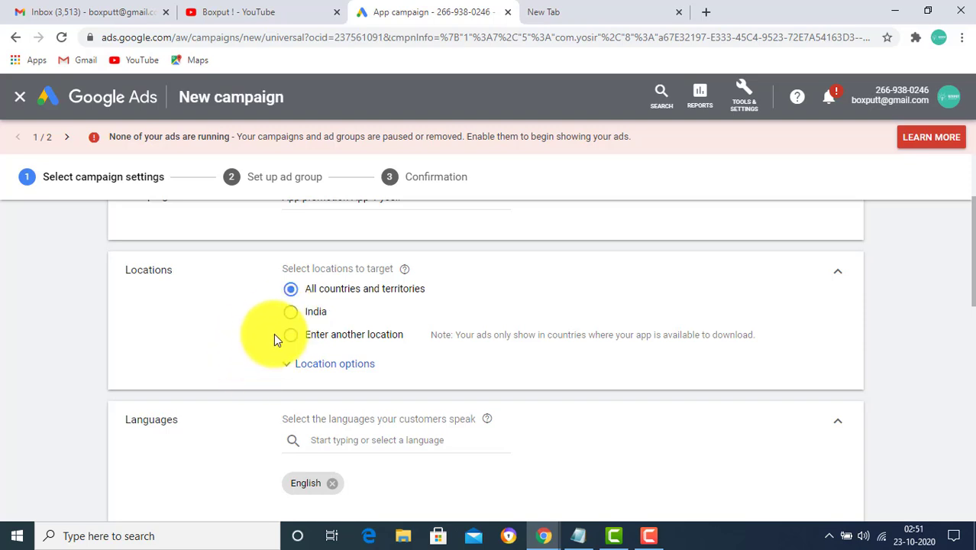
{"action": "left_click", "coordinate": [293, 341]}
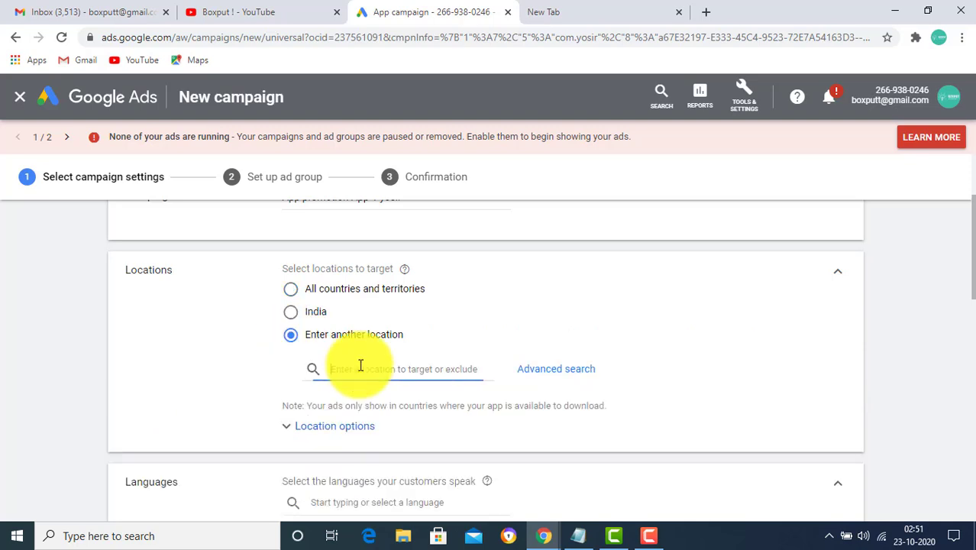
{"action": "type", "text": "delhi"}
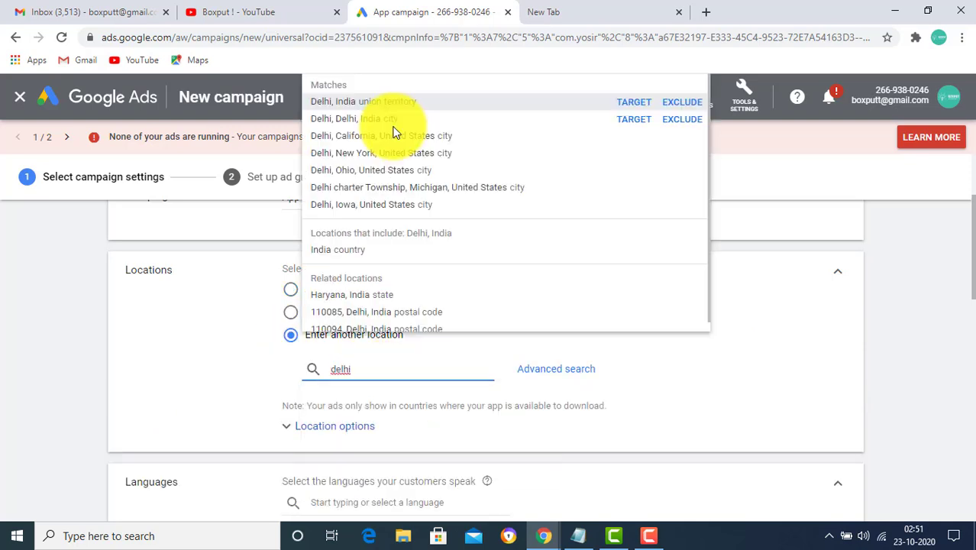
{"action": "left_click", "coordinate": [633, 120]}
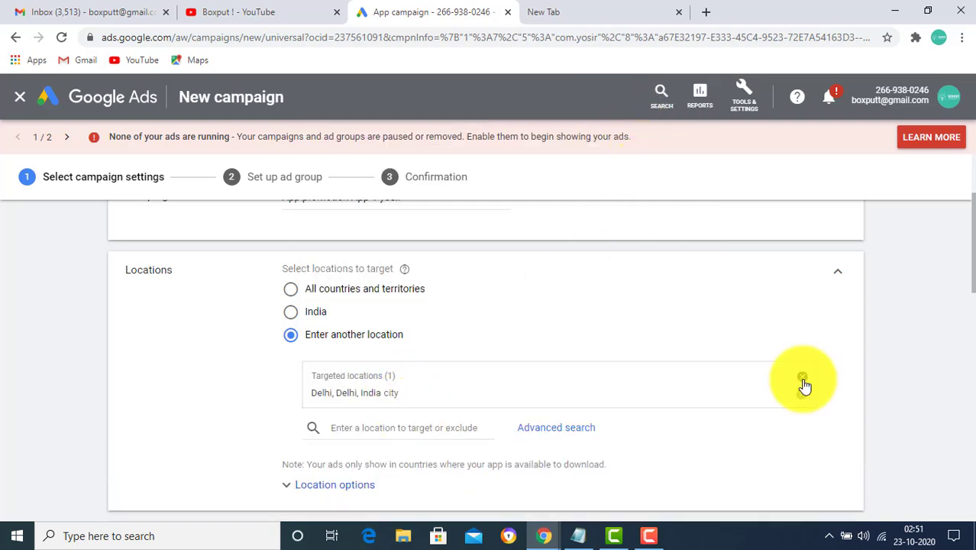
Add Hindi to the languages that the campaign's customers speak
{"action": "scroll", "coordinate": [721, 401], "scroll_direction": "down", "scroll_amount": 1}
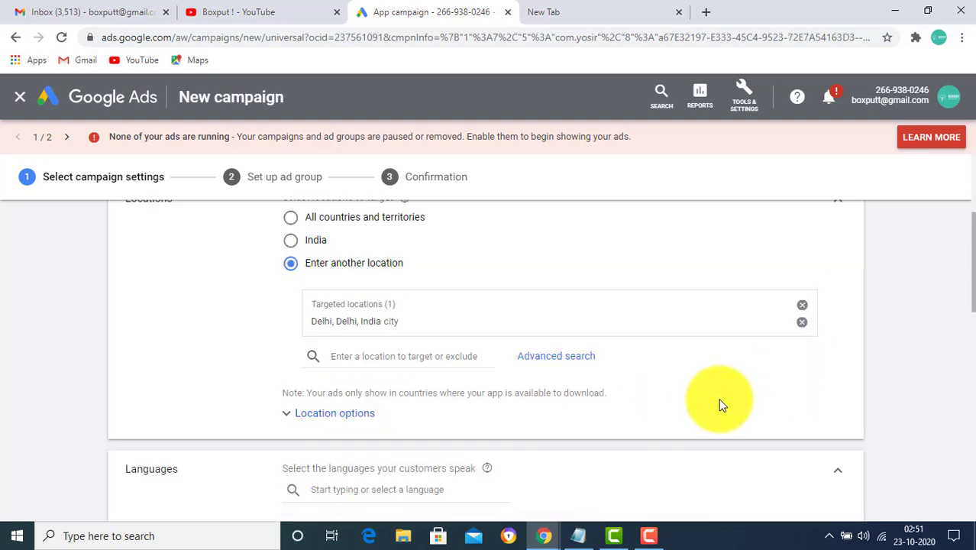
{"action": "scroll", "coordinate": [721, 397], "scroll_direction": "down", "scroll_amount": 1}
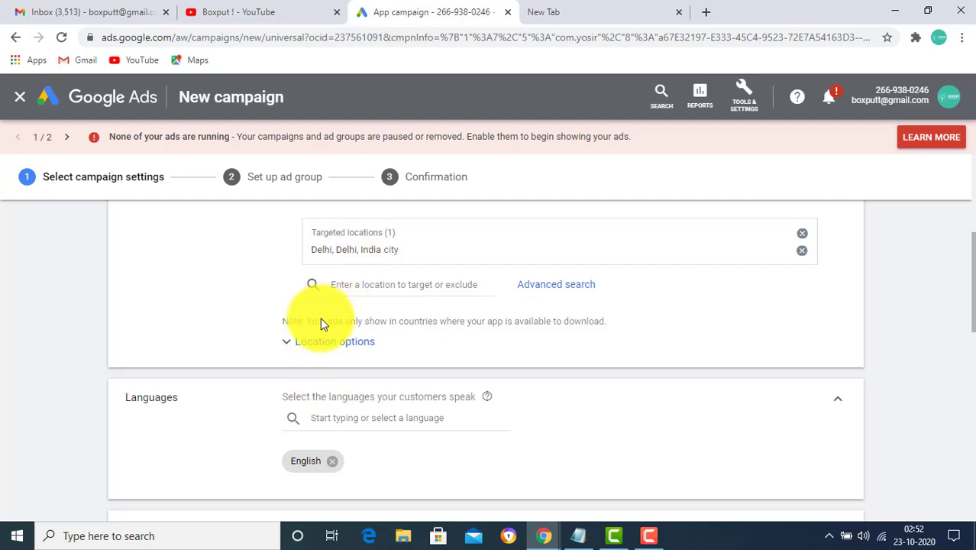
{"action": "scroll", "coordinate": [320, 317], "scroll_direction": "down", "scroll_amount": 3}
{"action": "scroll", "coordinate": [320, 317], "scroll_direction": "up", "scroll_amount": 2}
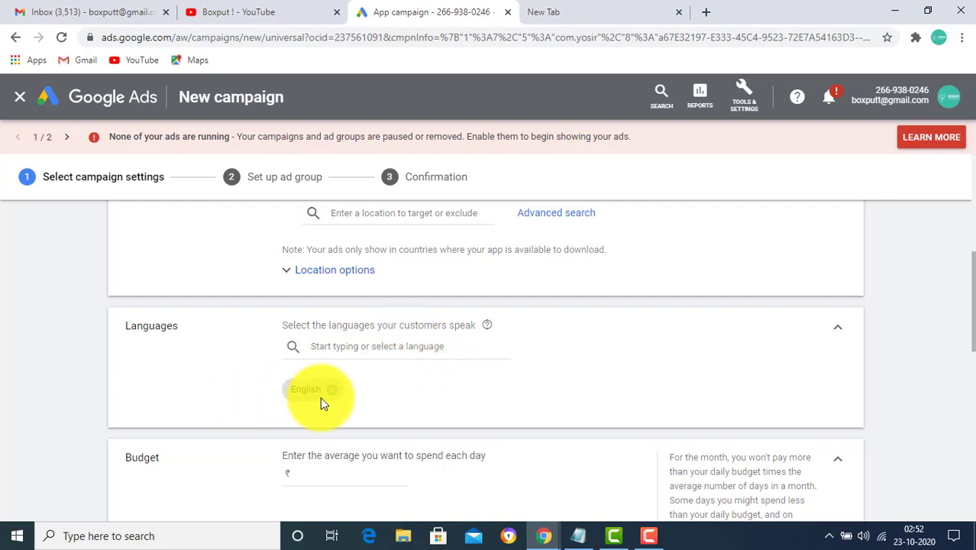
{"action": "left_click", "coordinate": [341, 346]}
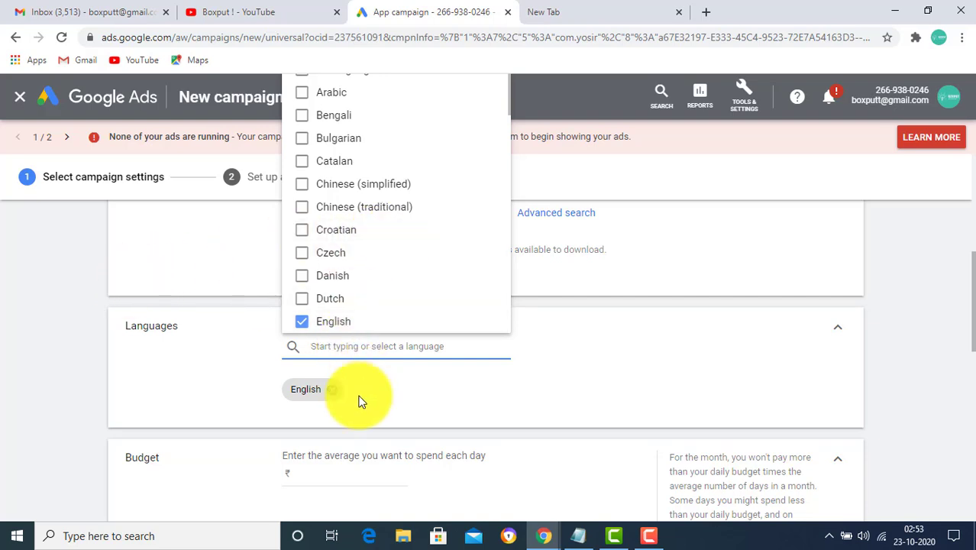
{"action": "type", "text": "hindi"}
{"action": "left_click", "coordinate": [304, 382]}
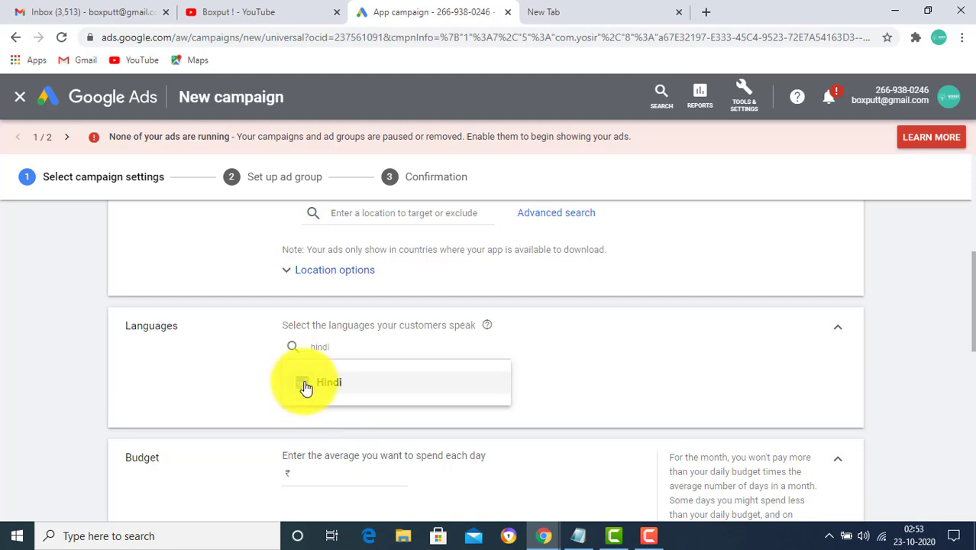
{"action": "left_click", "coordinate": [566, 363]}
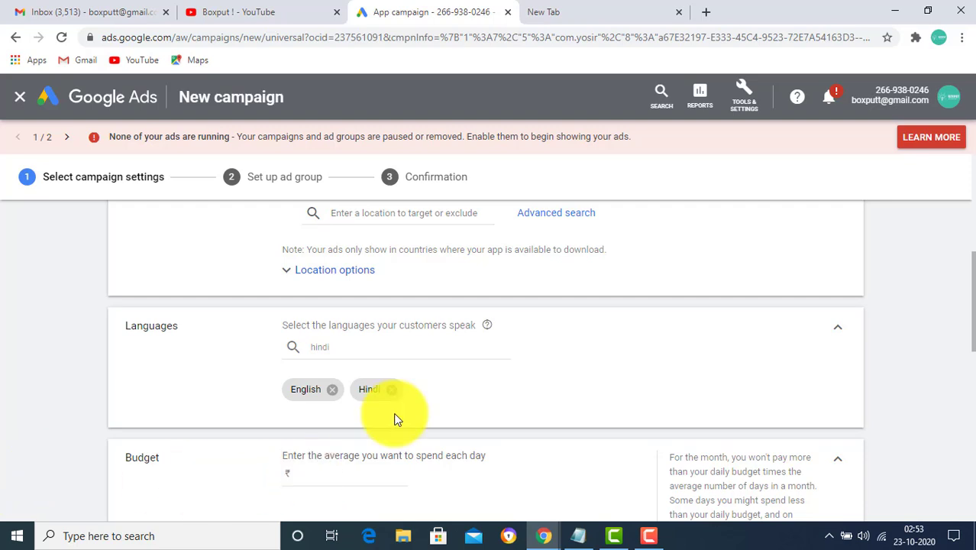
Set the campaign's average daily budget to ₹1000
{"action": "scroll", "coordinate": [603, 370], "scroll_direction": "down", "scroll_amount": 2}
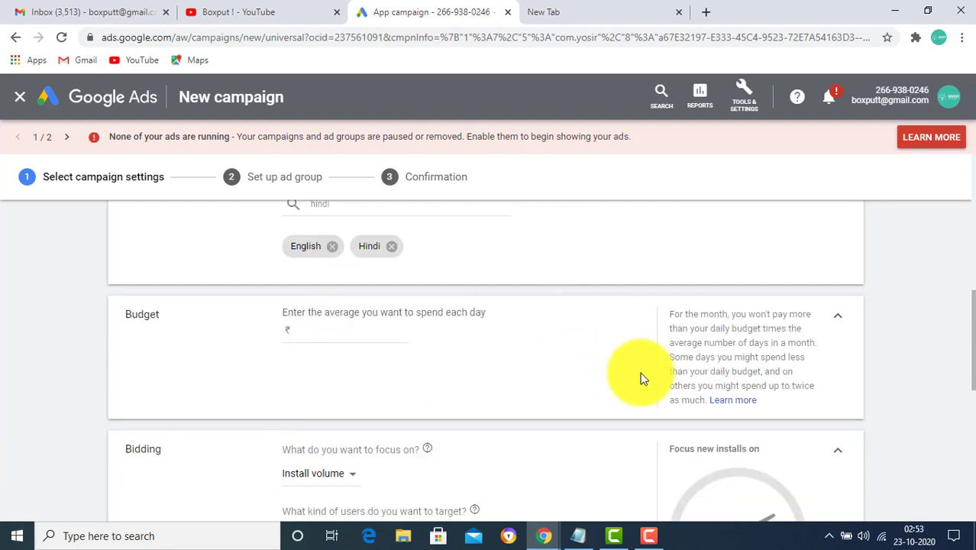
{"action": "left_click", "coordinate": [370, 330]}
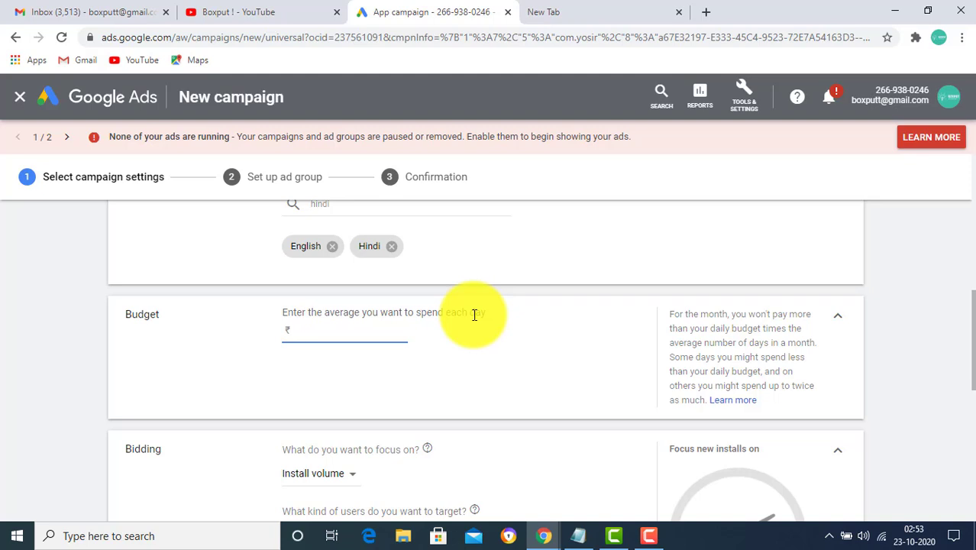
{"action": "type", "text": "1000"}
{"action": "scroll", "coordinate": [465, 429], "scroll_direction": "down", "scroll_amount": 3}
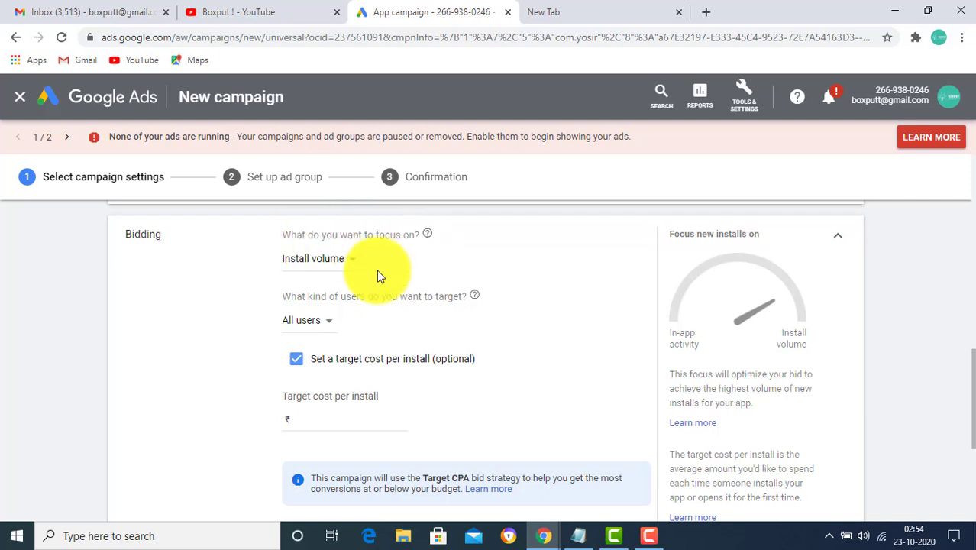
Examine the bidding options for the campaign's focus and for the kind of users to target, including the in-app action choices
{"action": "left_click", "coordinate": [318, 263]}
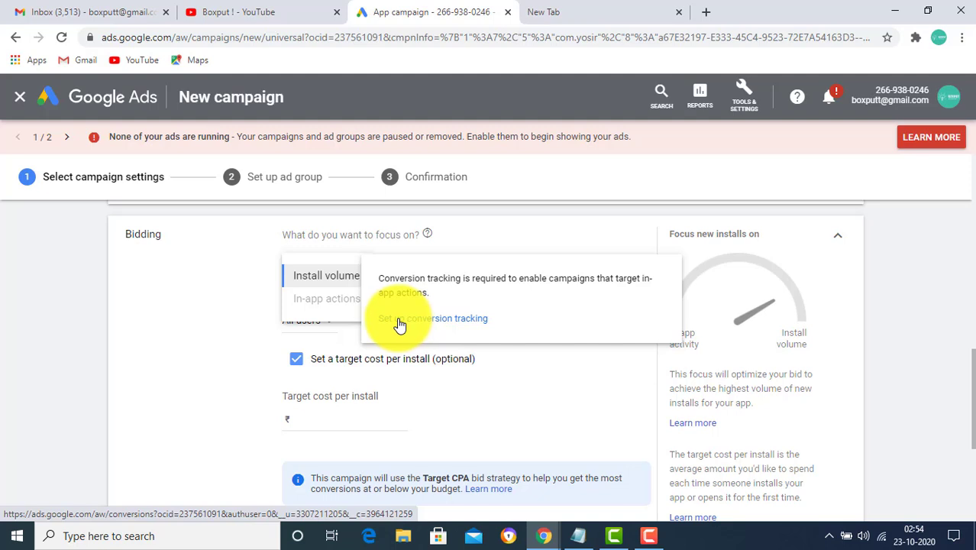
{"action": "left_click", "coordinate": [247, 314]}
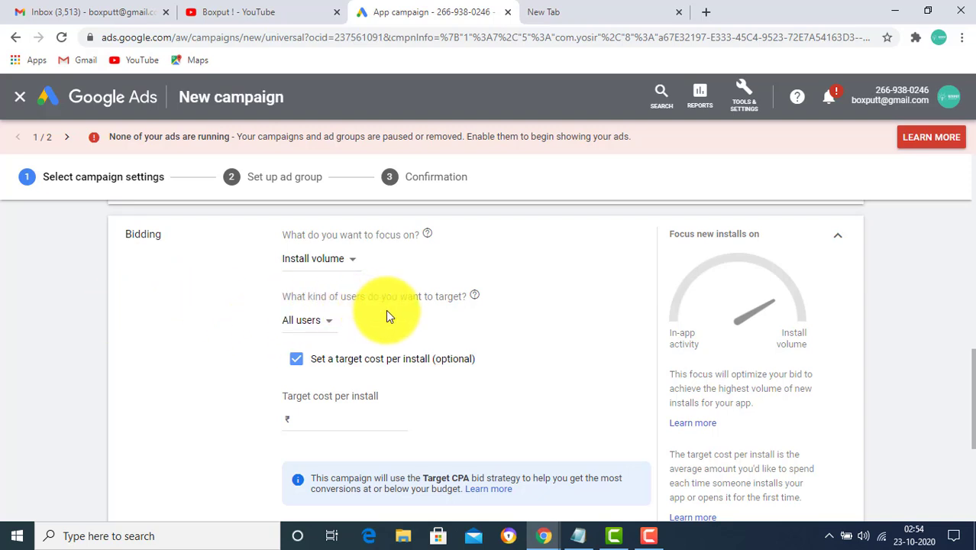
{"action": "left_click", "coordinate": [326, 329]}
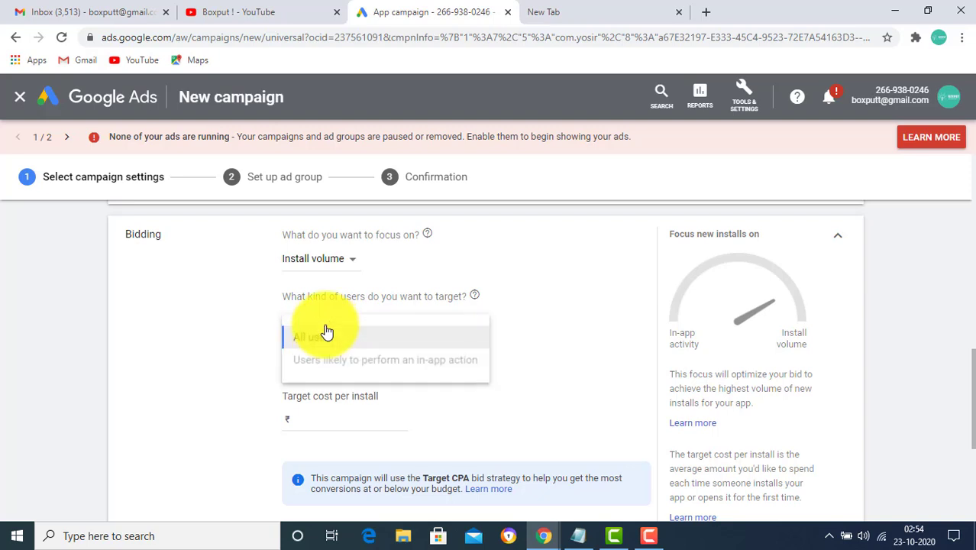
{"action": "mouse_move", "coordinate": [374, 364]}
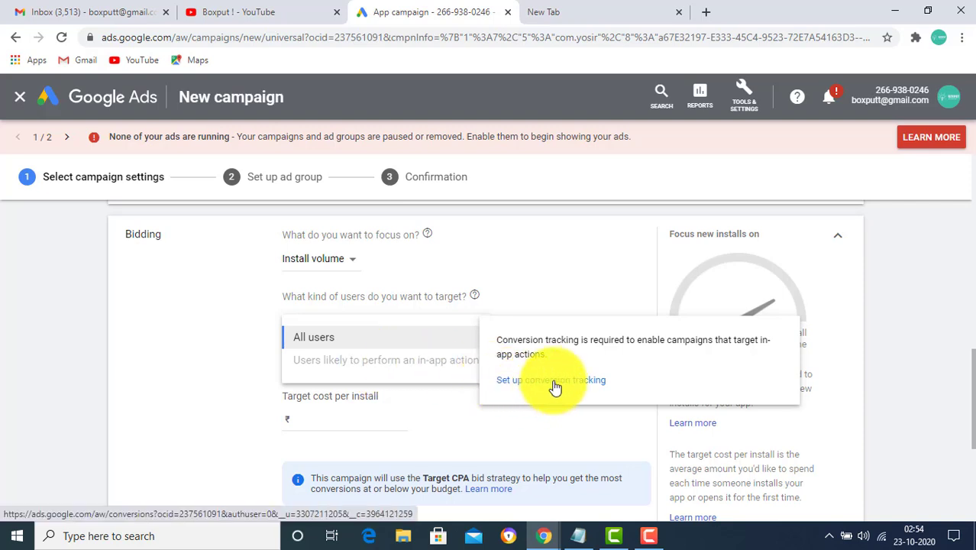
{"action": "left_click", "coordinate": [170, 327]}
{"action": "left_click", "coordinate": [334, 263]}
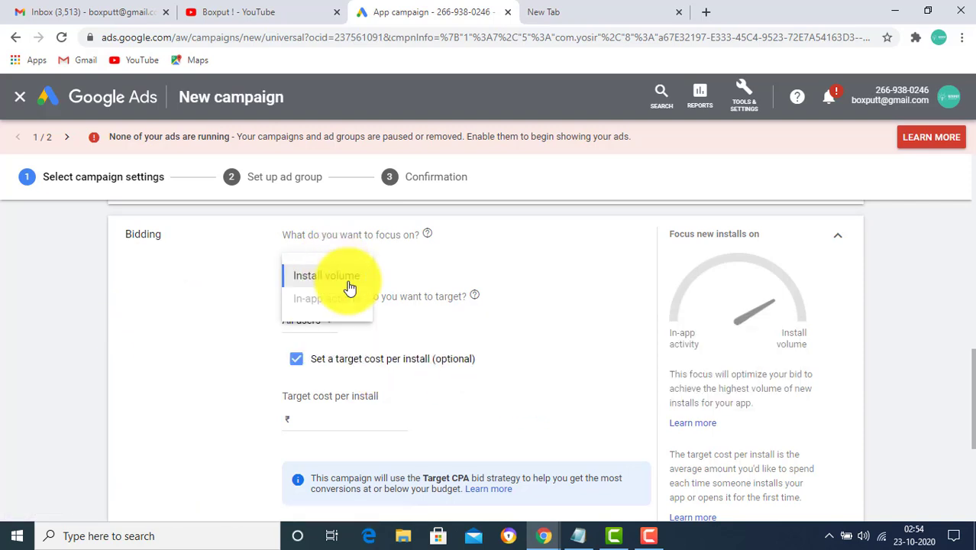
{"action": "mouse_move", "coordinate": [375, 277]}
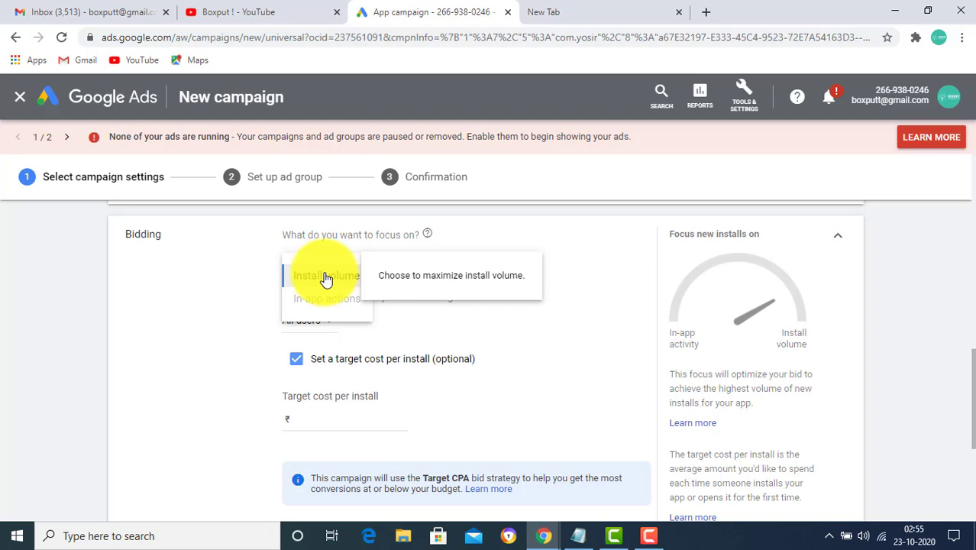
{"action": "mouse_move", "coordinate": [329, 306]}
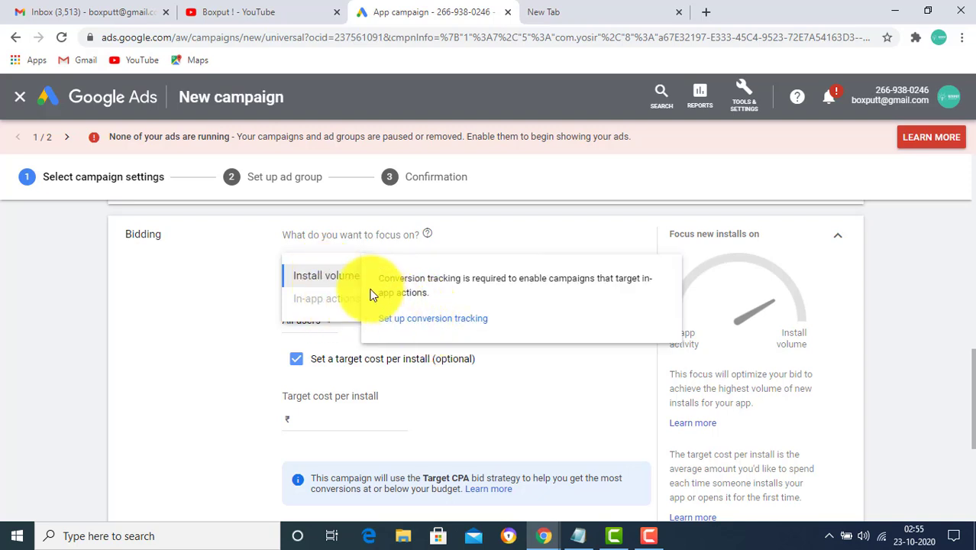
{"action": "left_click", "coordinate": [141, 343]}
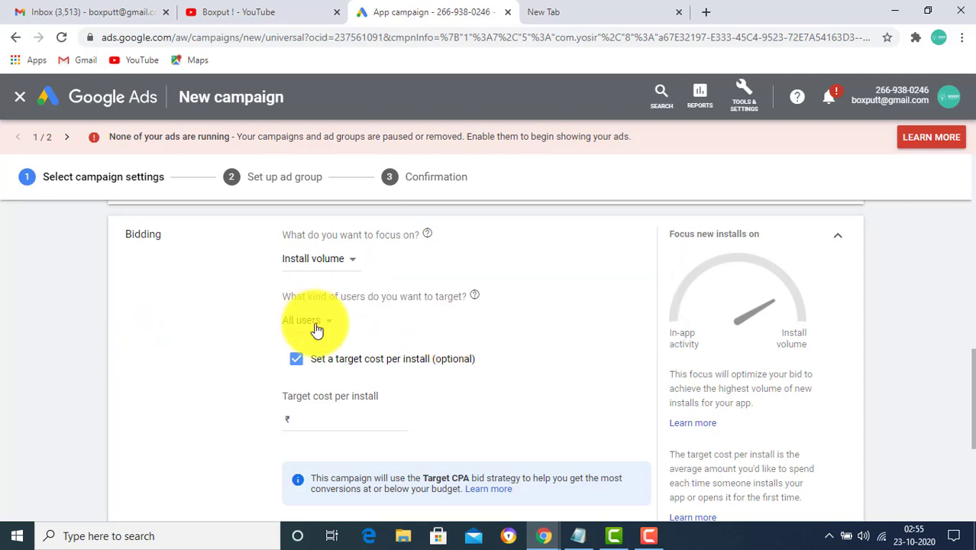
{"action": "left_click", "coordinate": [319, 323]}
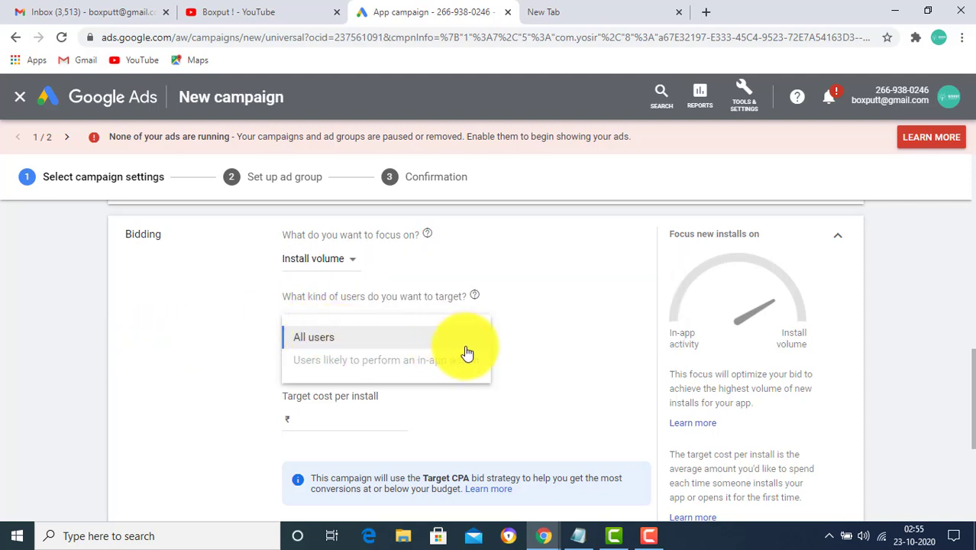
{"action": "mouse_move", "coordinate": [443, 363]}
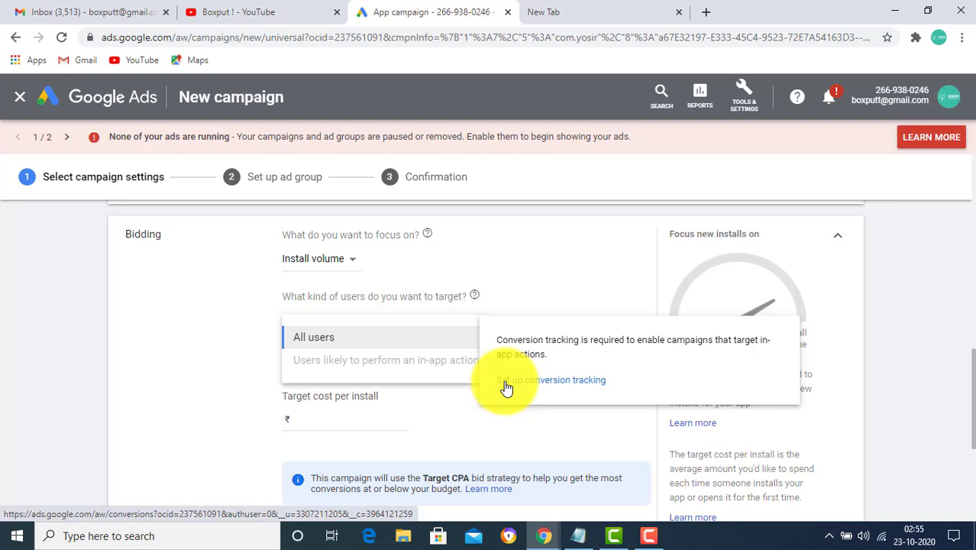
{"action": "left_click", "coordinate": [477, 382]}
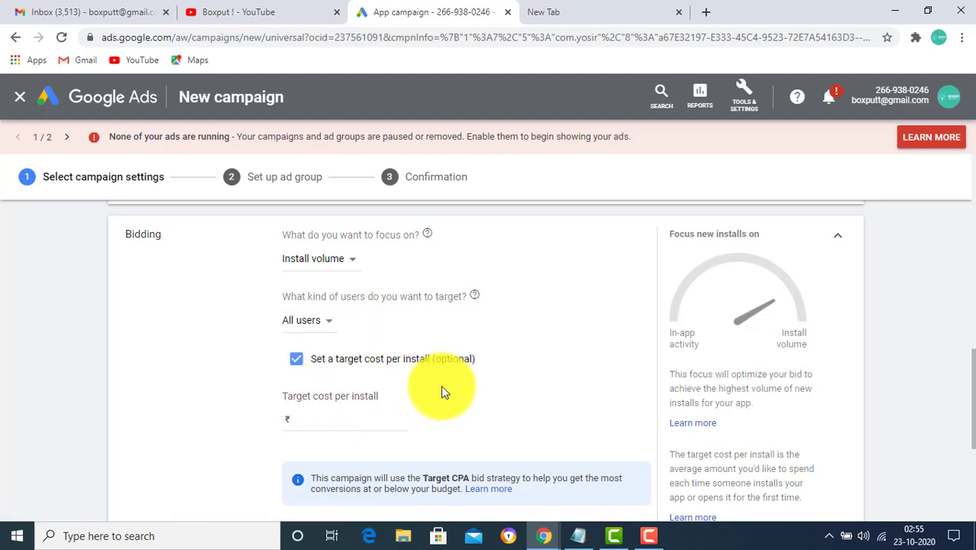
Set the campaign's target cost per install to ₹5
{"action": "scroll", "coordinate": [443, 390], "scroll_direction": "down", "scroll_amount": 1}
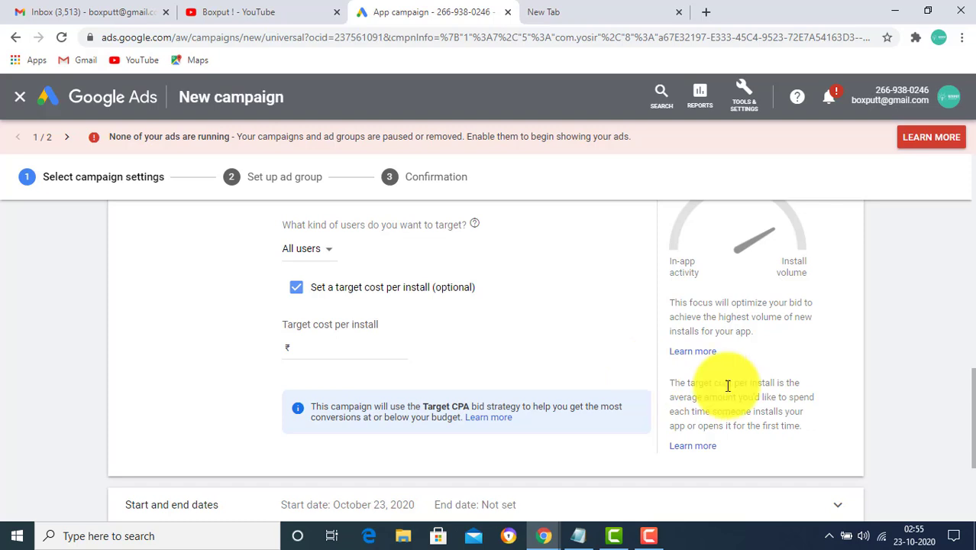
{"action": "left_click", "coordinate": [330, 348]}
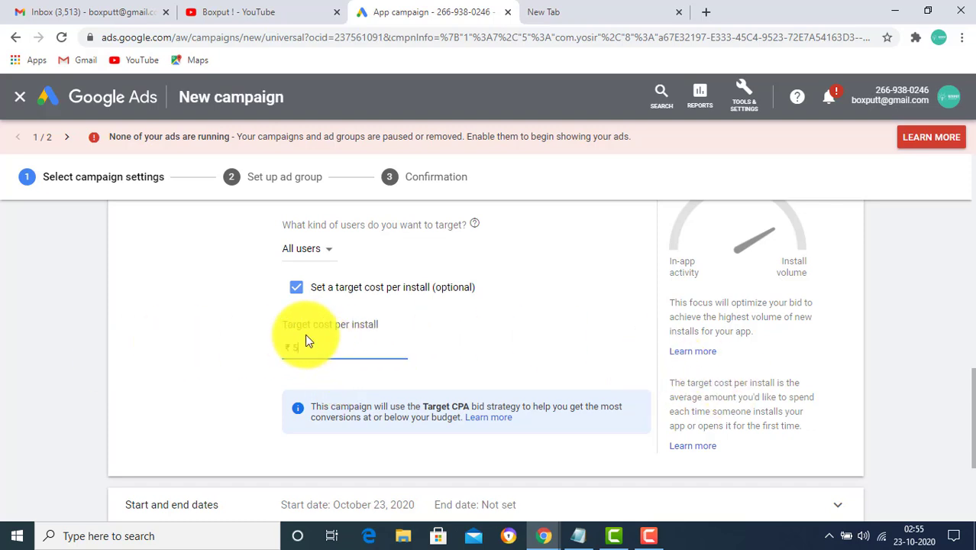
{"action": "left_click", "coordinate": [392, 349]}
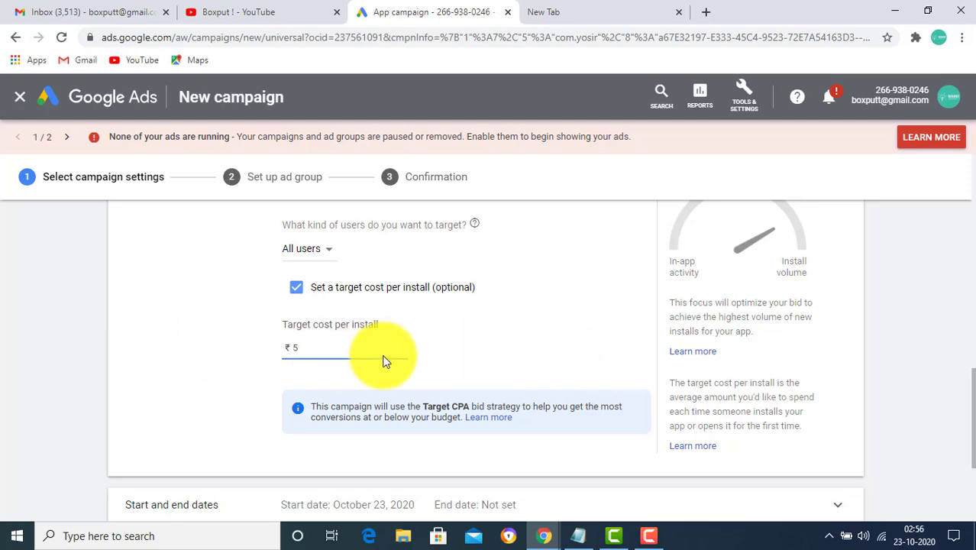
Schedule the campaign to start on Oct 23, 2020 and end on Oct 30, 2020
{"action": "scroll", "coordinate": [716, 369], "scroll_direction": "down", "scroll_amount": 3}
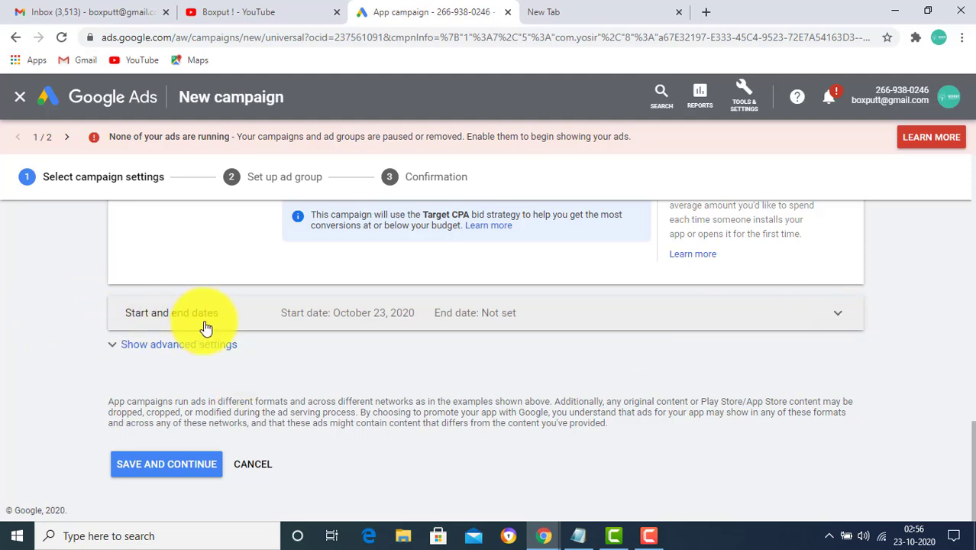
{"action": "left_click", "coordinate": [791, 308]}
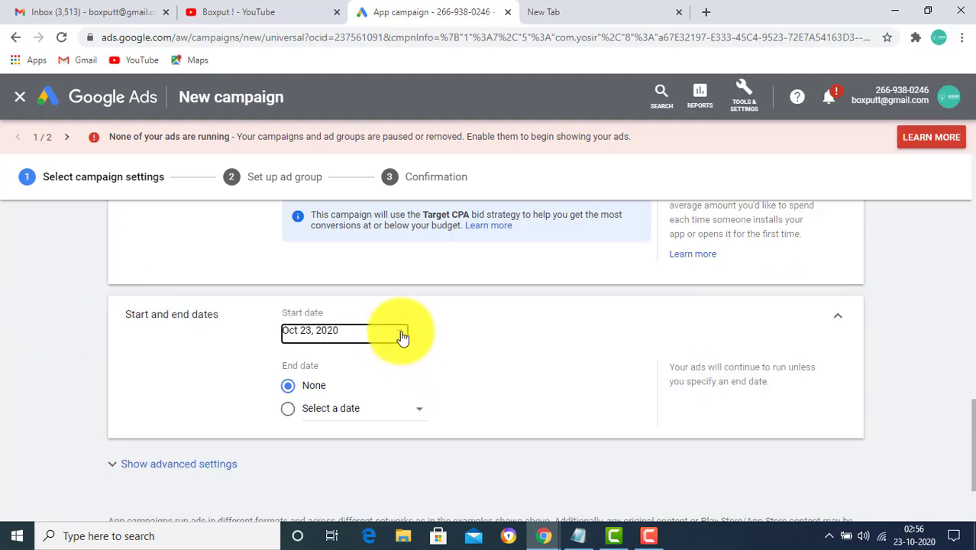
{"action": "left_click", "coordinate": [336, 340]}
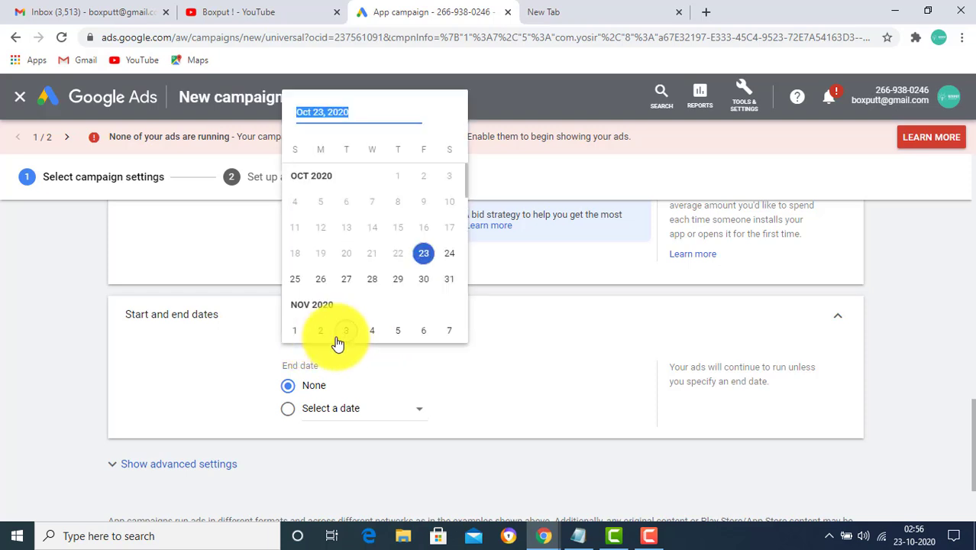
{"action": "left_click", "coordinate": [423, 255]}
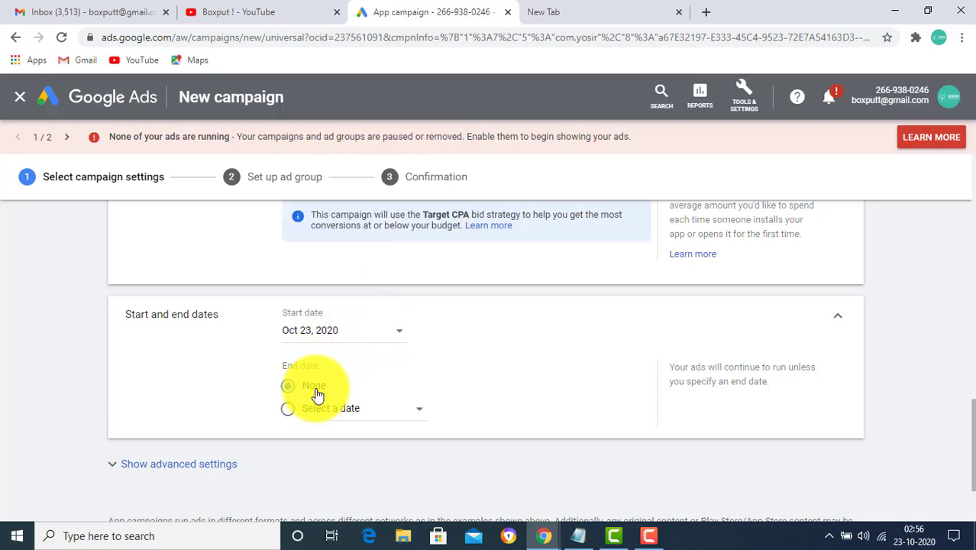
{"action": "left_click", "coordinate": [287, 408]}
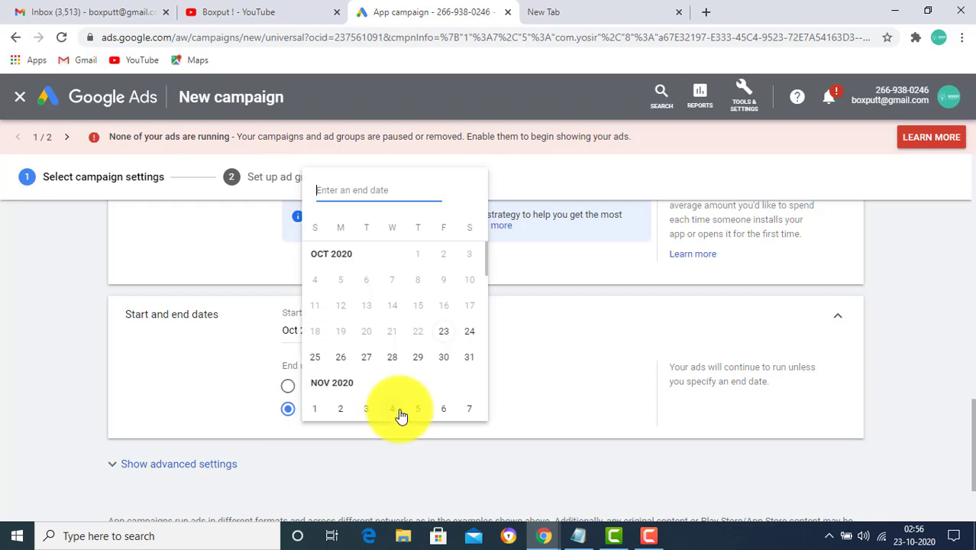
{"action": "left_click", "coordinate": [443, 357]}
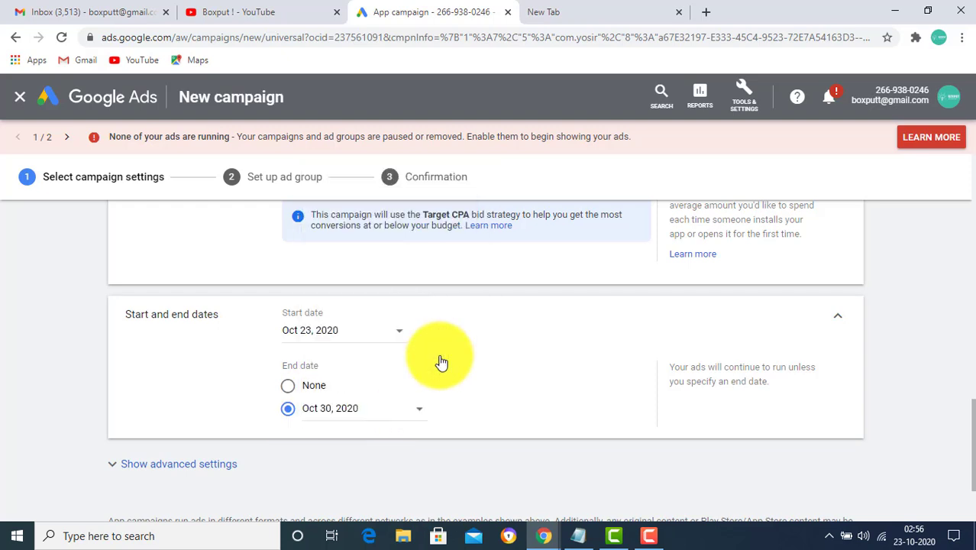
Turn on attaching a data feed in the campaign's advanced settings, then collapse those settings
{"action": "scroll", "coordinate": [616, 432], "scroll_direction": "down", "scroll_amount": 2}
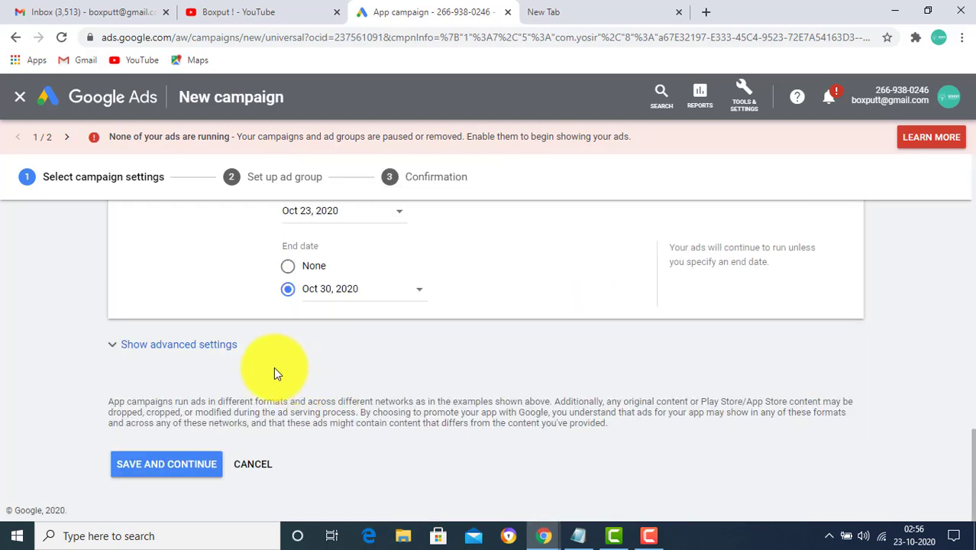
{"action": "left_click", "coordinate": [149, 351]}
{"action": "scroll", "coordinate": [740, 352], "scroll_direction": "down", "scroll_amount": 1}
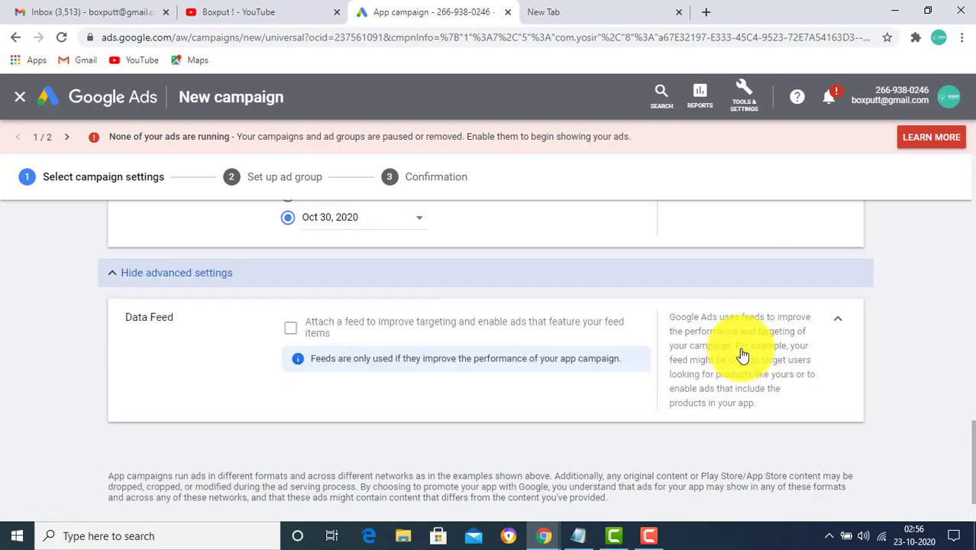
{"action": "left_click", "coordinate": [294, 334]}
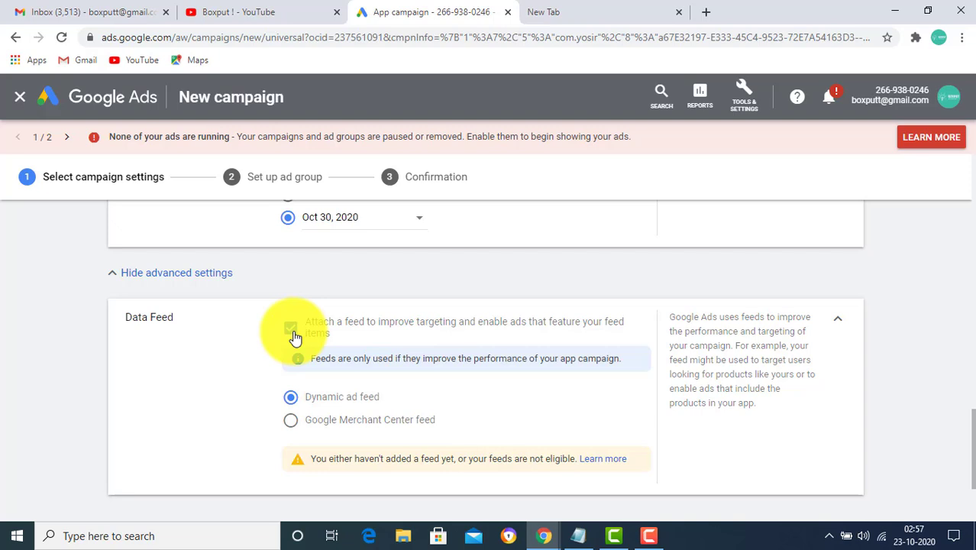
{"action": "left_click", "coordinate": [177, 280]}
{"action": "scroll", "coordinate": [617, 355], "scroll_direction": "down", "scroll_amount": 1}
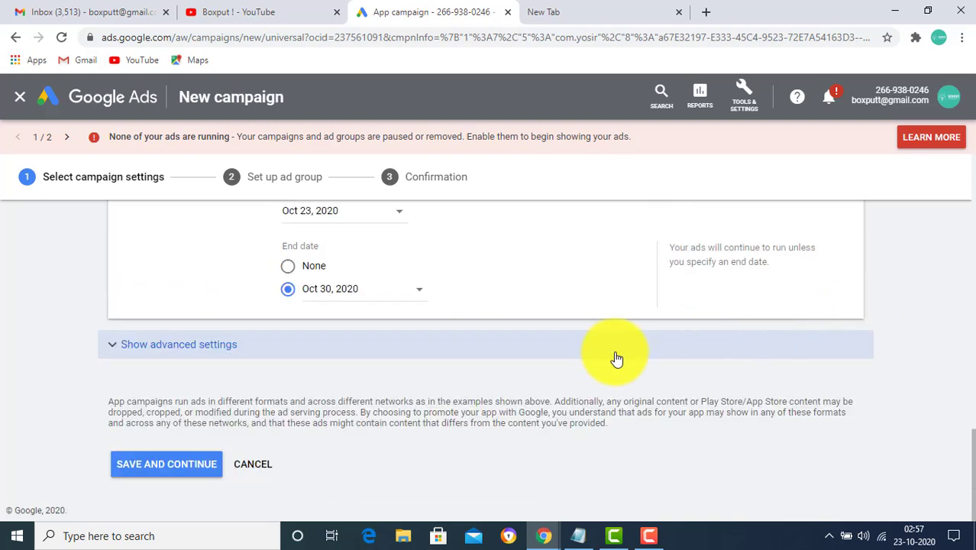
Save the campaign settings and name the ad group "Ad group 1 yosir"
{"action": "left_click", "coordinate": [155, 475]}
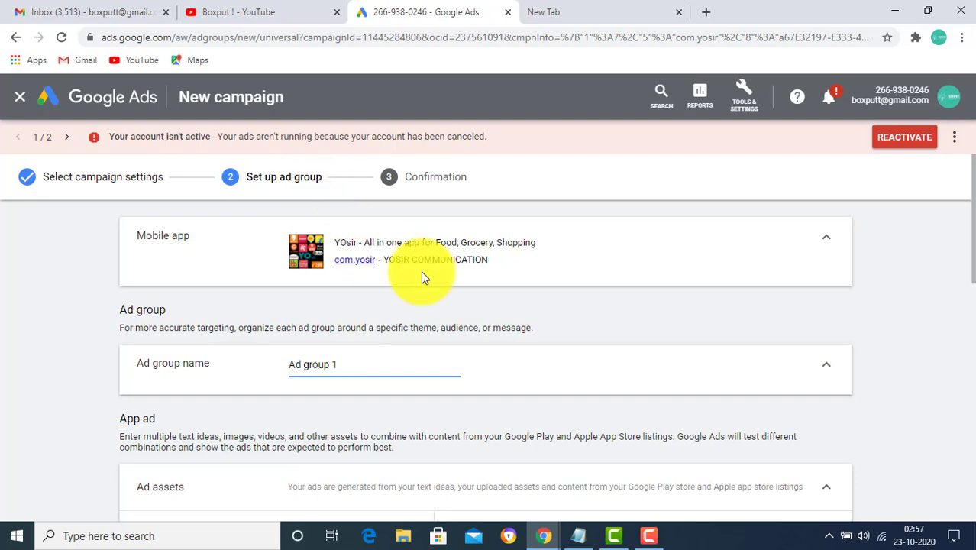
{"action": "scroll", "coordinate": [474, 306], "scroll_direction": "down", "scroll_amount": 1}
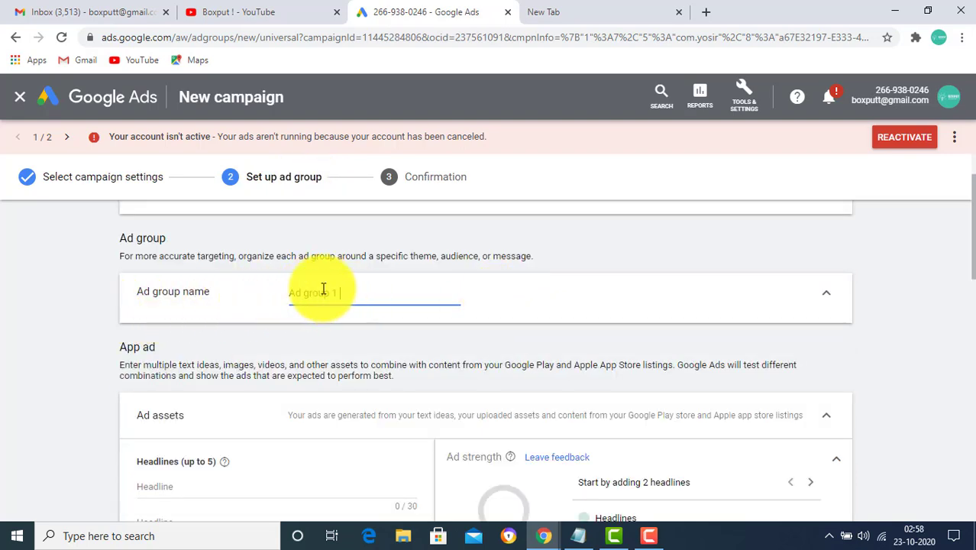
{"action": "type", "text": "yosir"}
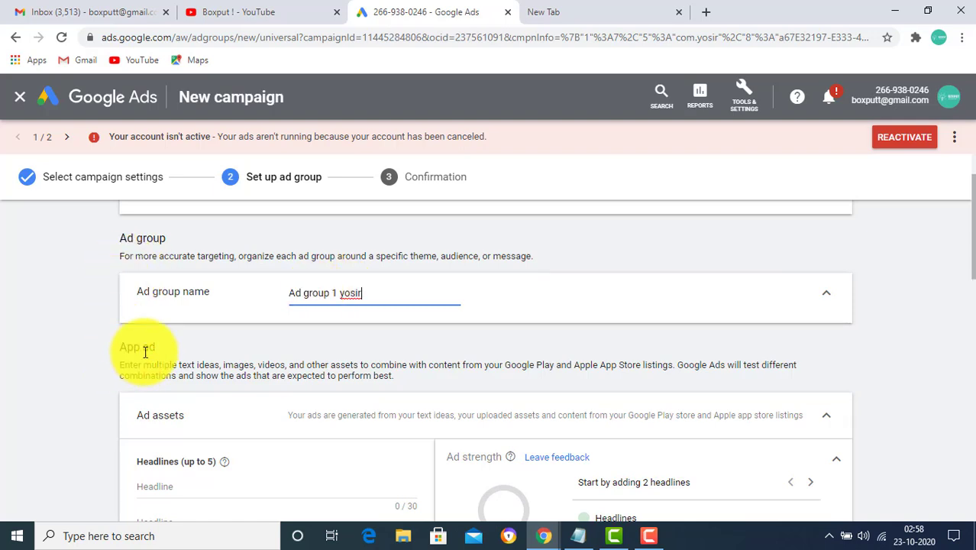
Copy the app title "YOsir - All in one app for Food, Grocery, Shopping" from its Google Play page for the ad headlines
{"action": "scroll", "coordinate": [317, 350], "scroll_direction": "down", "scroll_amount": 1}
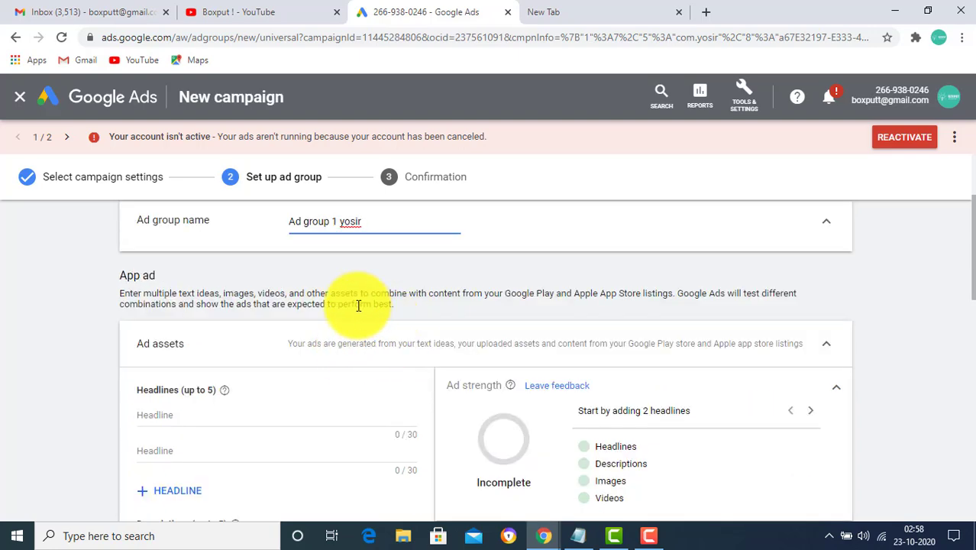
{"action": "scroll", "coordinate": [207, 375], "scroll_direction": "down", "scroll_amount": 1}
{"action": "left_click", "coordinate": [170, 337]}
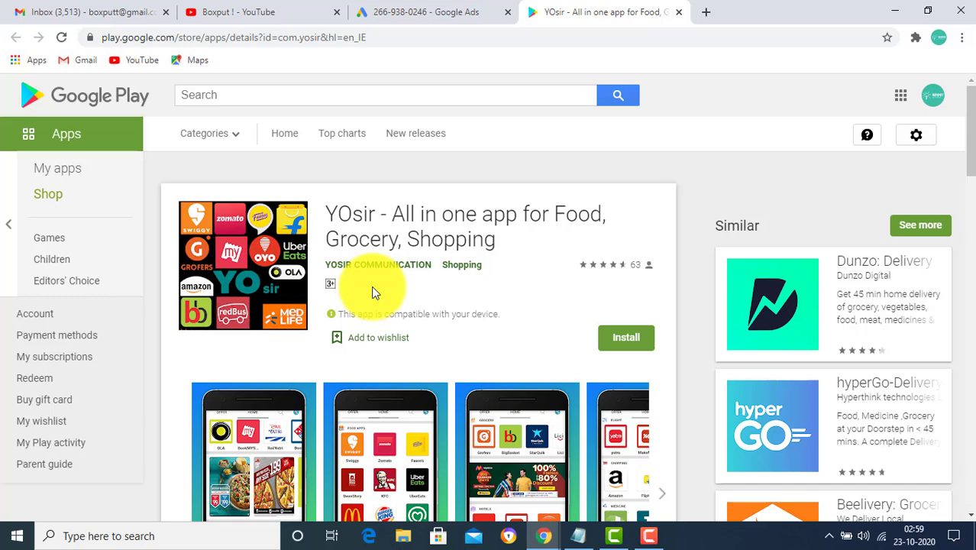
{"action": "triple_click", "coordinate": [401, 223]}
{"action": "right_click", "coordinate": [398, 223]}
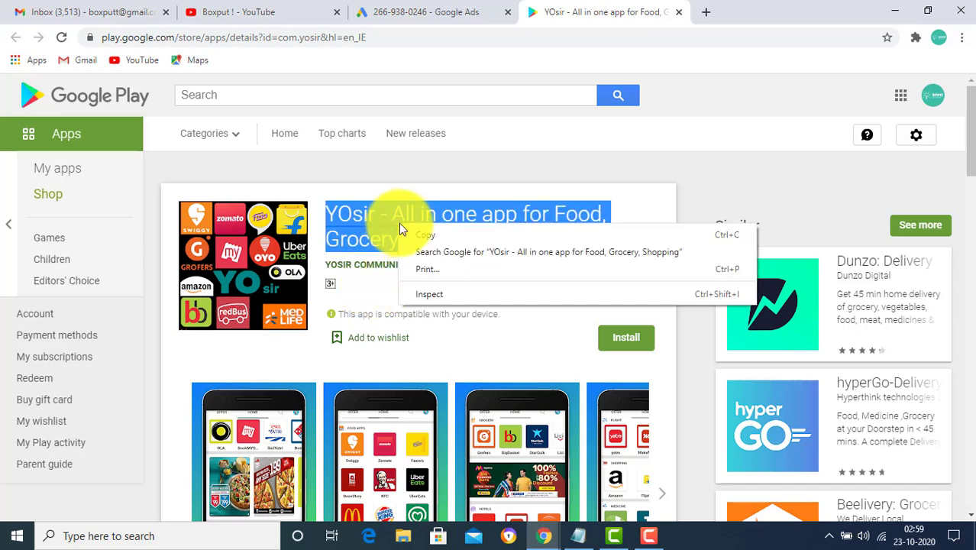
{"action": "left_click", "coordinate": [401, 233]}
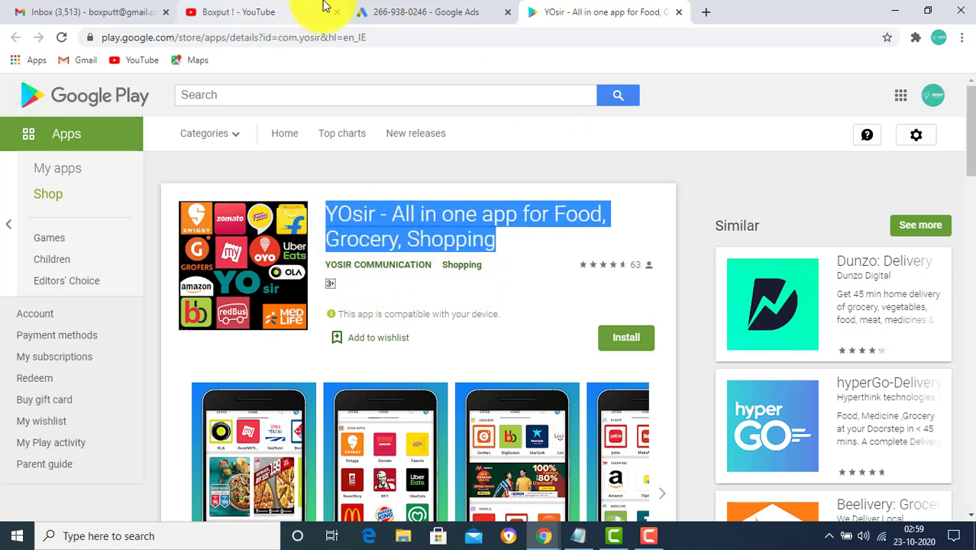
Back in Google Ads, fill three ad headlines from the copied title: "YOsir", "All in one app for Food" and "Grocery, Shopping"
{"action": "left_click", "coordinate": [407, 12]}
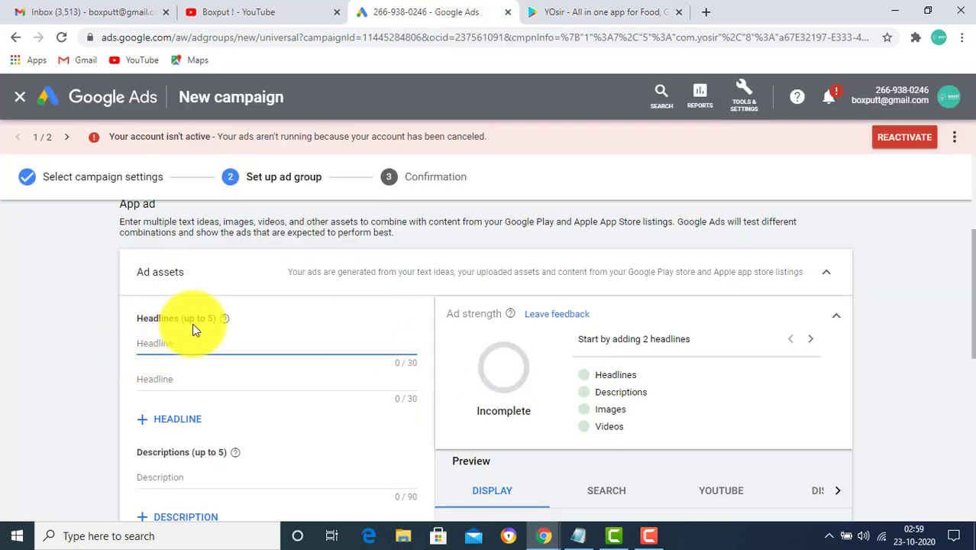
{"action": "right_click", "coordinate": [168, 342]}
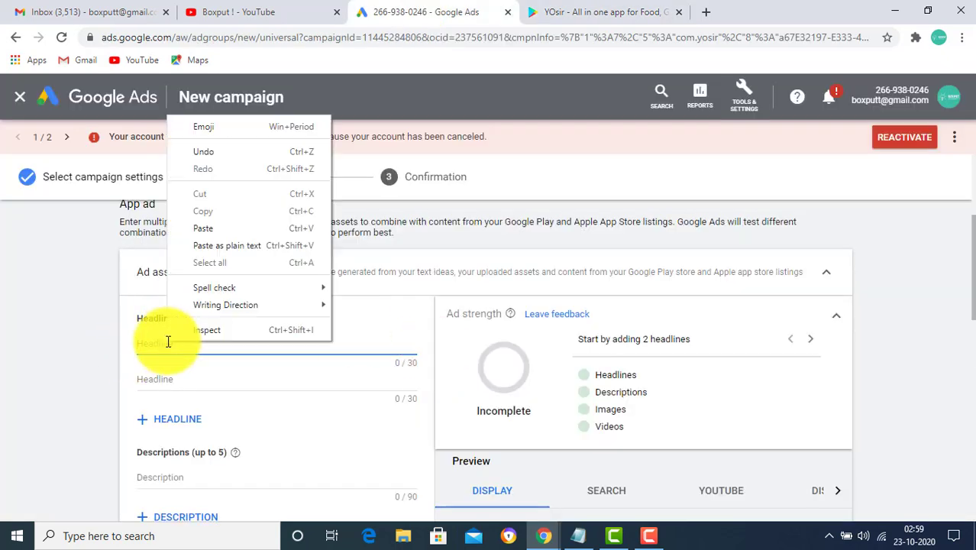
{"action": "left_click", "coordinate": [217, 245]}
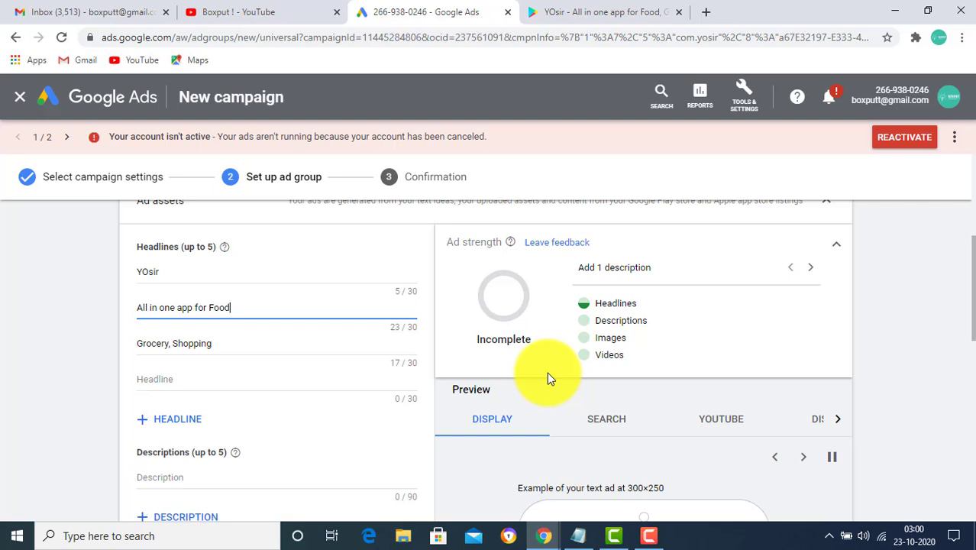
{"action": "scroll", "coordinate": [573, 252], "scroll_direction": "down", "scroll_amount": 3}
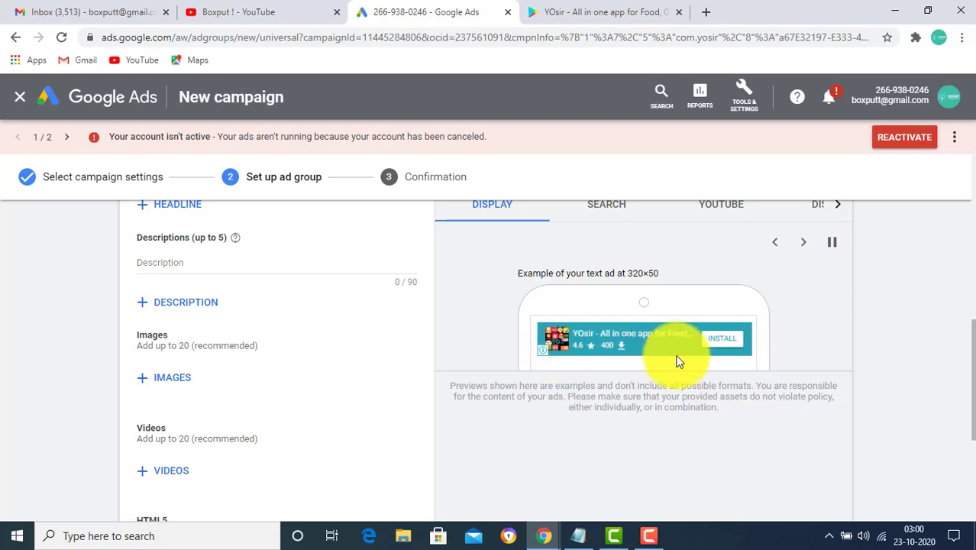
Copy the description's opening sentence, from "All in one app for Food apps" to "Movie Tickets booking apps", from the YOsir Google Play page
{"action": "scroll", "coordinate": [440, 344], "scroll_direction": "up", "scroll_amount": 2}
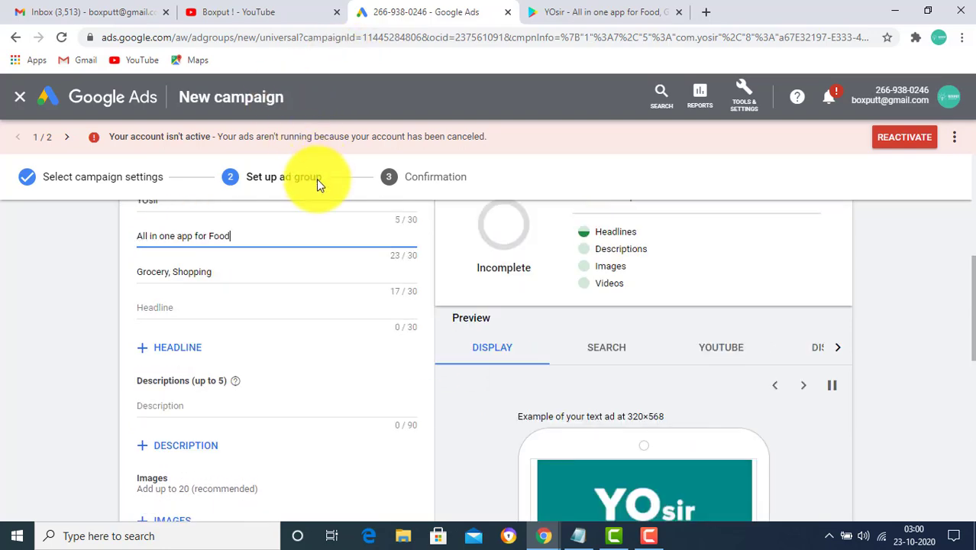
{"action": "scroll", "coordinate": [288, 294], "scroll_direction": "up", "scroll_amount": 2}
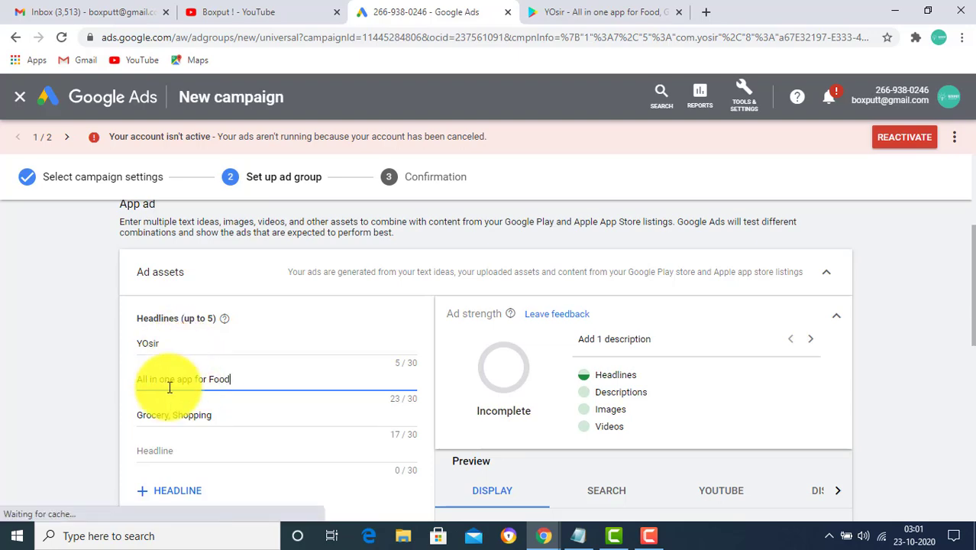
{"action": "scroll", "coordinate": [763, 388], "scroll_direction": "down", "scroll_amount": 4}
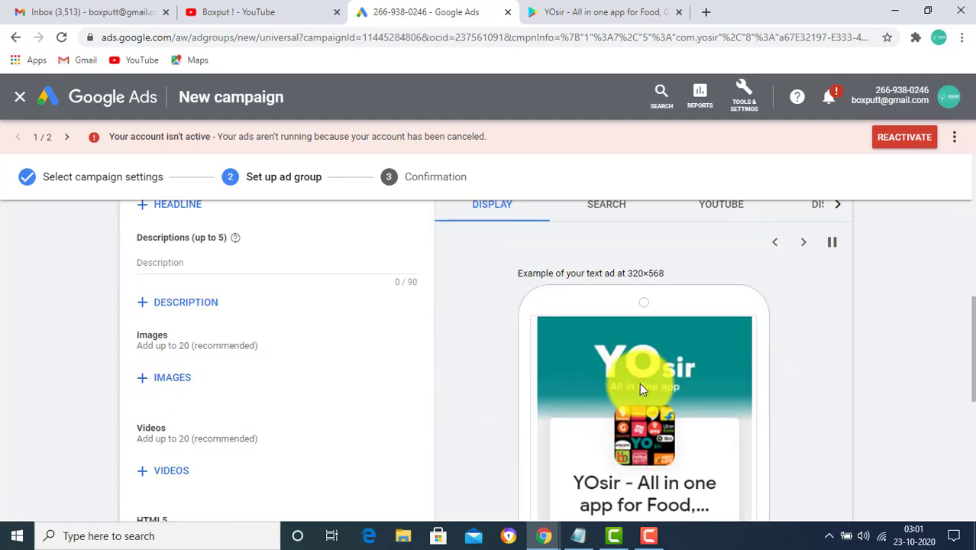
{"action": "scroll", "coordinate": [671, 392], "scroll_direction": "down", "scroll_amount": 3}
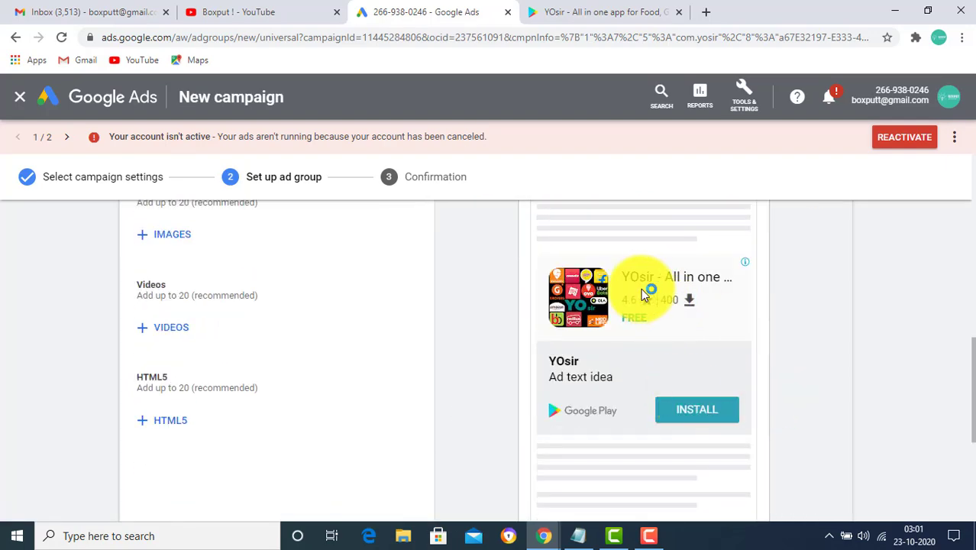
{"action": "scroll", "coordinate": [705, 337], "scroll_direction": "up", "scroll_amount": 5}
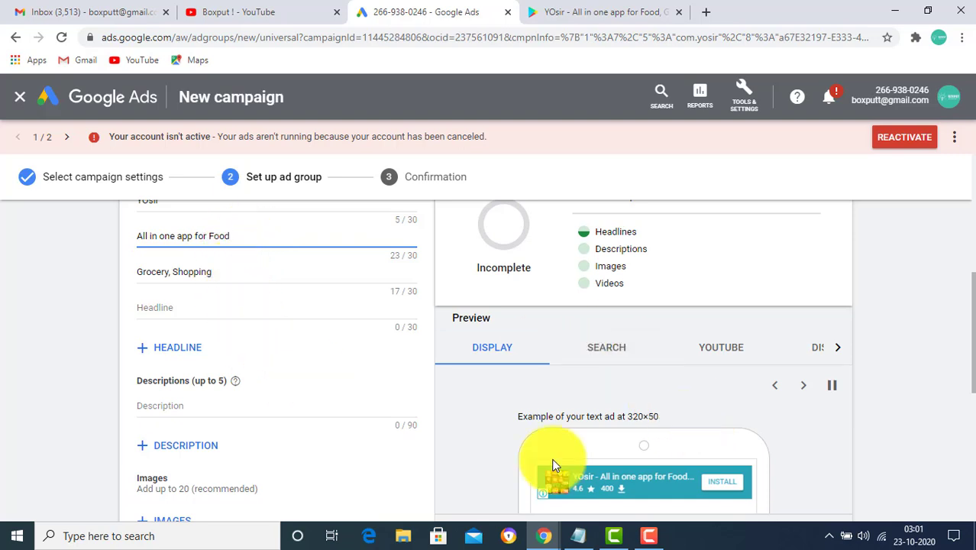
{"action": "left_click", "coordinate": [194, 410]}
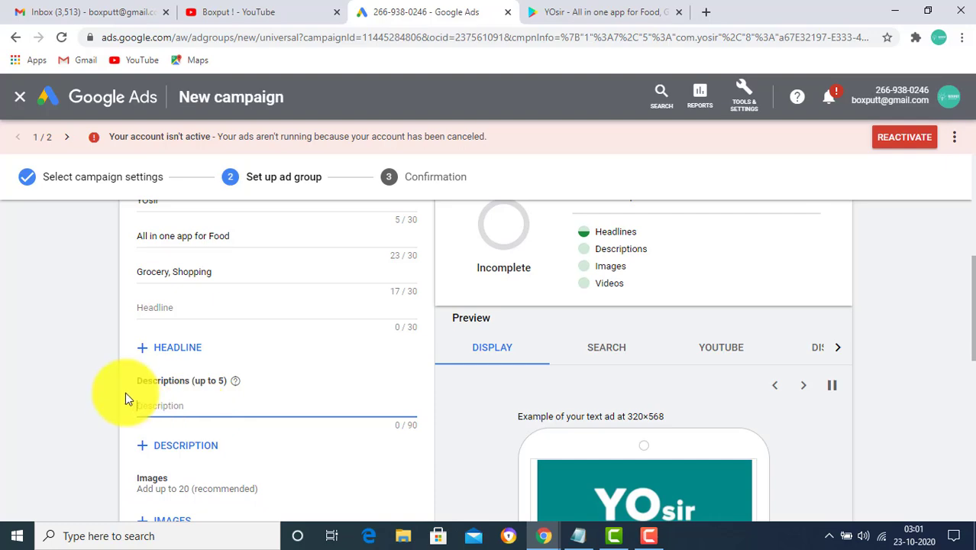
{"action": "left_click", "coordinate": [652, 7]}
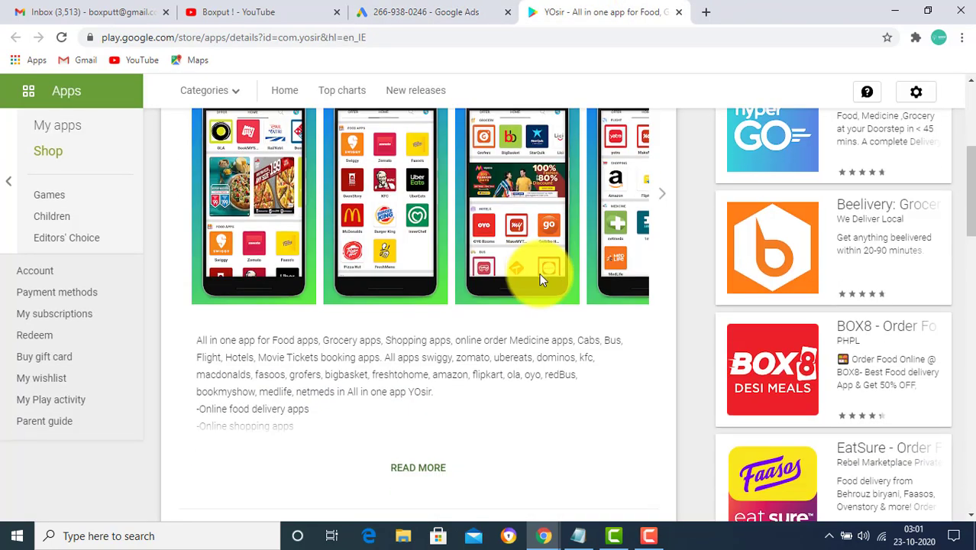
{"action": "scroll", "coordinate": [540, 272], "scroll_direction": "down", "scroll_amount": 1}
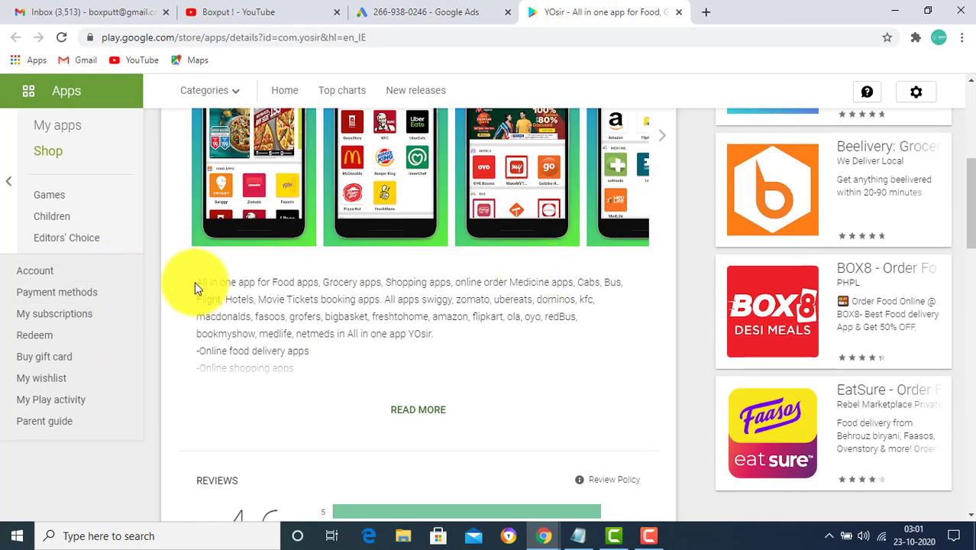
{"action": "left_click_drag", "start_coordinate": [197, 282], "coordinate": [378, 301]}
{"action": "right_click", "coordinate": [393, 301]}
{"action": "left_click", "coordinate": [400, 306]}
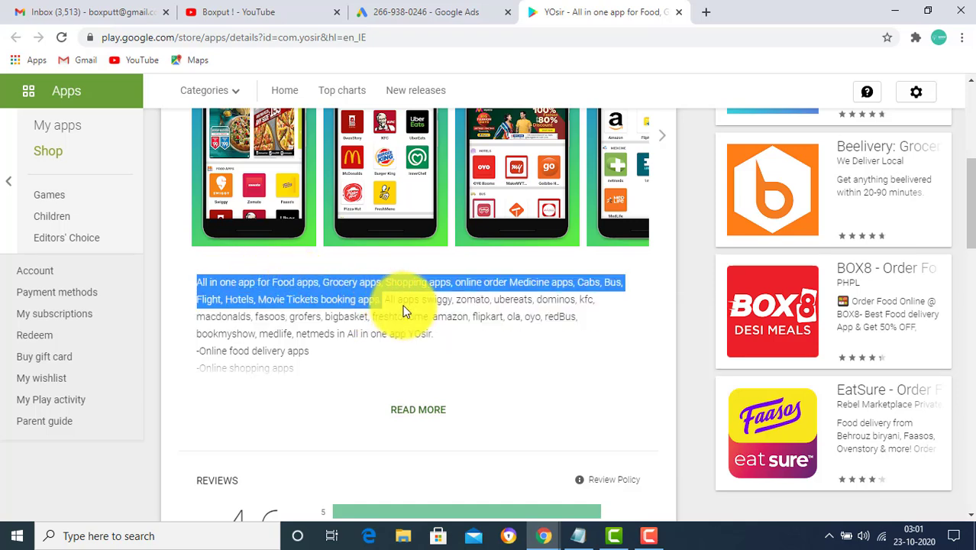
Back in Google Ads, paste the copied sentence as the first ad description
{"action": "left_click", "coordinate": [447, 12]}
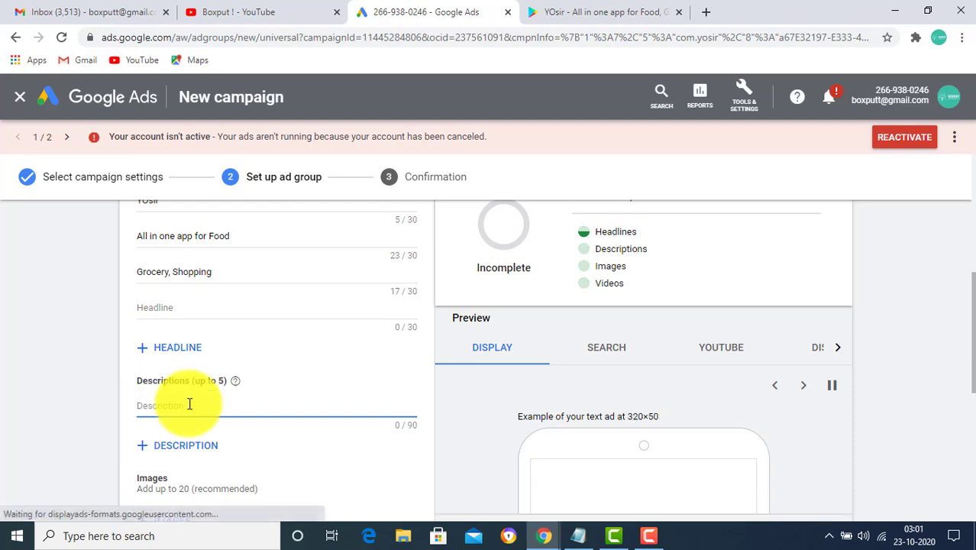
{"action": "right_click", "coordinate": [190, 405]}
{"action": "left_click", "coordinate": [227, 290]}
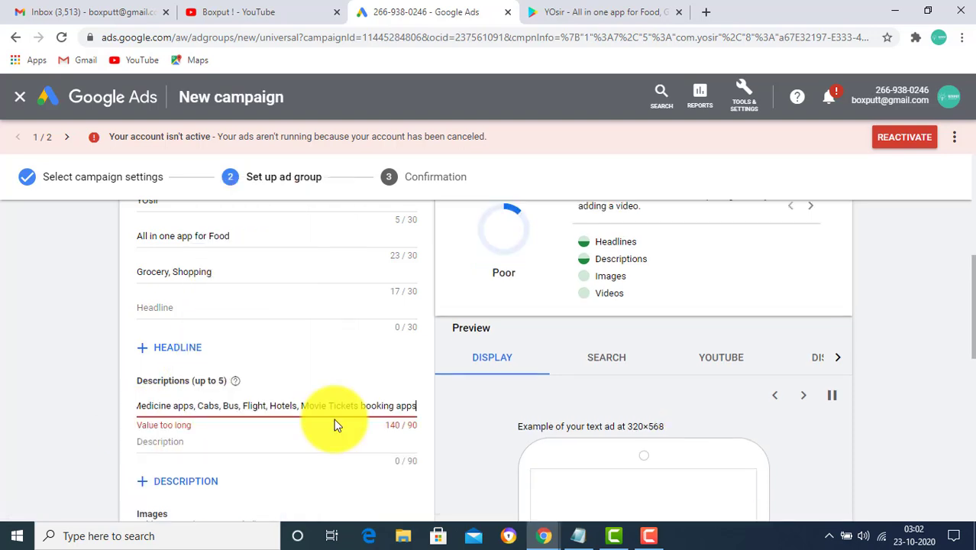
Shorten the first description to "All in one app for Food apps, Grocery apps, Shopping apps, online order Medicine apps etc"
{"action": "key", "text": "BackSpace"}
{"action": "key", "text": "BackSpace"}
{"action": "key", "text": "BackSpace"}
{"action": "key", "text": "BackSpace"}
{"action": "key", "text": "BackSpace"}
{"action": "key", "text": "BackSpace"}
{"action": "key", "text": "BackSpace"}
{"action": "key", "text": "BackSpace"}
{"action": "key", "text": "BackSpace"}
{"action": "key", "text": "BackSpace"}
{"action": "key", "text": "BackSpace"}
{"action": "key", "text": "BackSpace"}
{"action": "key", "text": "BackSpace"}
{"action": "key", "text": "BackSpace"}
{"action": "key", "text": "BackSpace"}
{"action": "key", "text": "BackSpace"}
{"action": "key", "text": "BackSpace"}
{"action": "key", "text": "BackSpace"}
{"action": "key", "text": "BackSpace"}
{"action": "key", "text": "BackSpace"}
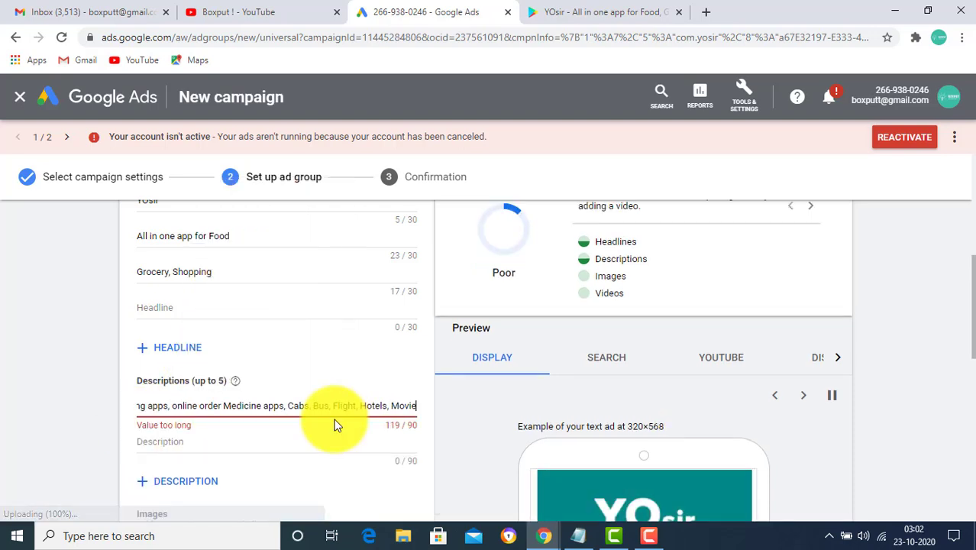
{"action": "key", "text": "BackSpace"}
{"action": "key", "text": "BackSpace"}
{"action": "key", "text": "BackSpace"}
{"action": "key", "text": "BackSpace"}
{"action": "key", "text": "BackSpace"}
{"action": "key", "text": "BackSpace"}
{"action": "key", "text": "BackSpace"}
{"action": "key", "text": "BackSpace"}
{"action": "key", "text": "BackSpace"}
{"action": "key", "text": "BackSpace"}
{"action": "key", "text": "BackSpace"}
{"action": "key", "text": "BackSpace"}
{"action": "key", "text": "BackSpace"}
{"action": "key", "text": "BackSpace"}
{"action": "key", "text": "BackSpace"}
{"action": "key", "text": "BackSpace"}
{"action": "key", "text": "BackSpace"}
{"action": "key", "text": "BackSpace"}
{"action": "key", "text": "BackSpace"}
{"action": "key", "text": "BackSpace"}
{"action": "type", "text": "etc"}
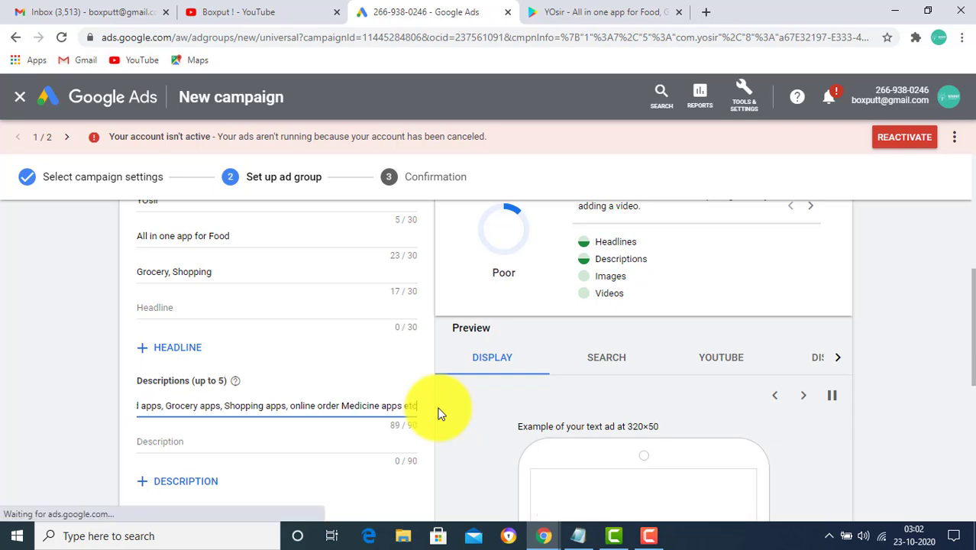
Examine the display previews of the text ad and the image, video and HTML5 asset sections
{"action": "scroll", "coordinate": [535, 397], "scroll_direction": "down", "scroll_amount": 2}
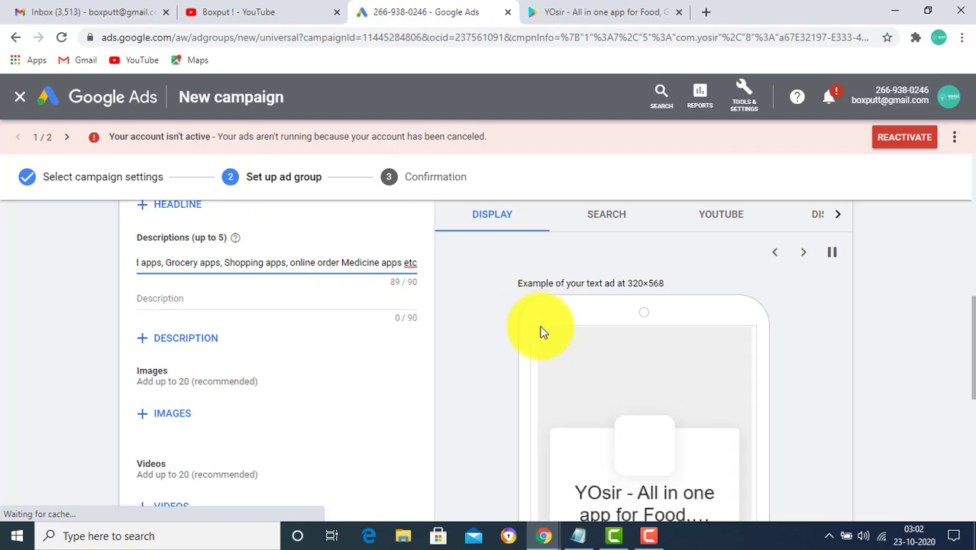
{"action": "scroll", "coordinate": [709, 382], "scroll_direction": "down", "scroll_amount": 2}
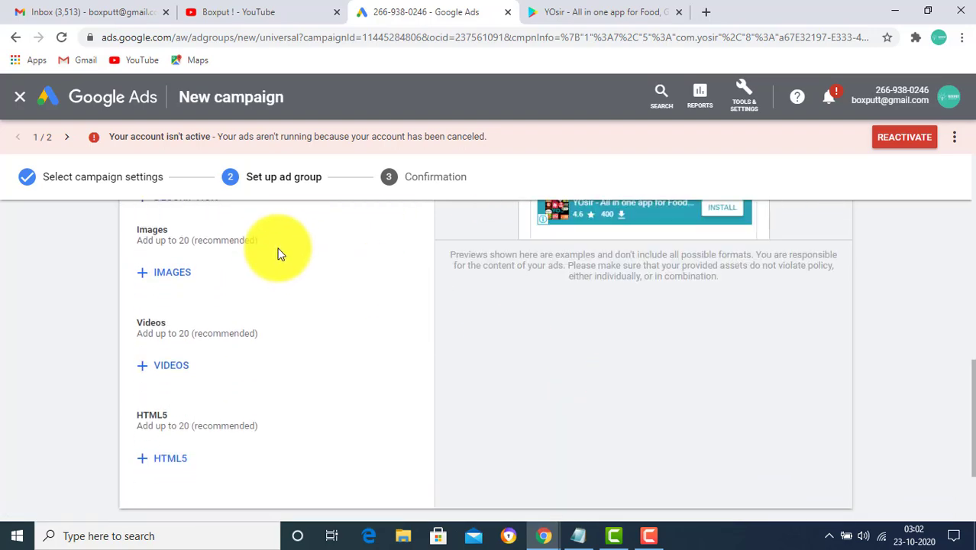
{"action": "scroll", "coordinate": [278, 254], "scroll_direction": "up", "scroll_amount": 3}
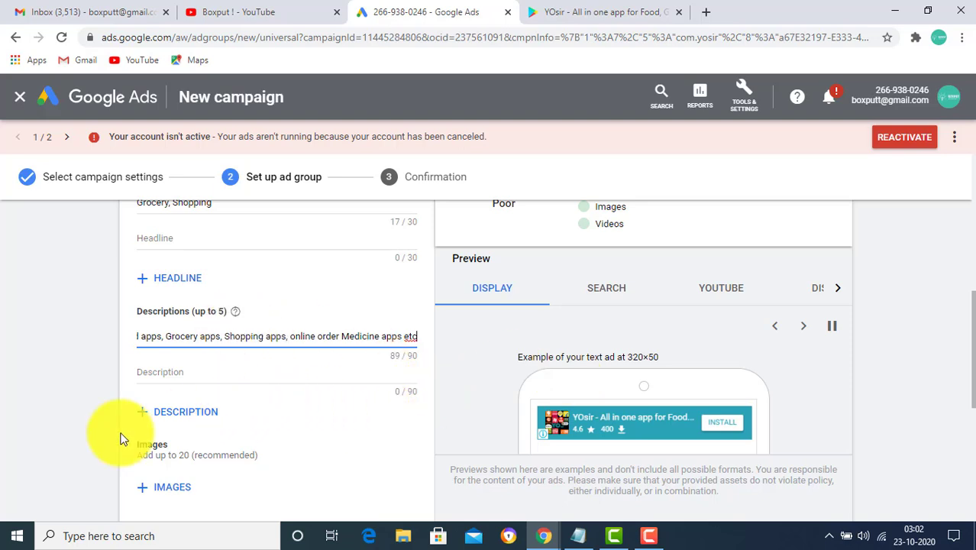
{"action": "scroll", "coordinate": [228, 414], "scroll_direction": "down", "scroll_amount": 1}
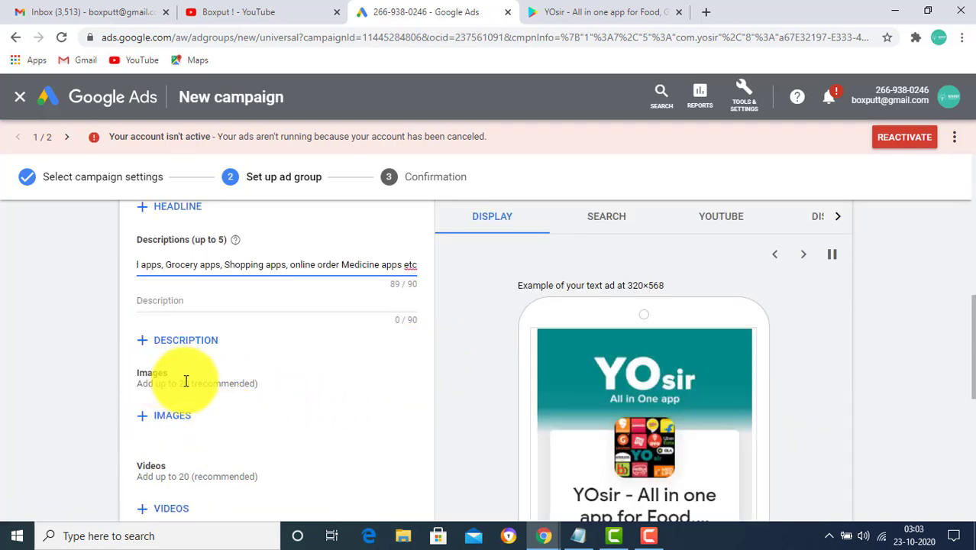
{"action": "scroll", "coordinate": [535, 366], "scroll_direction": "down", "scroll_amount": 1}
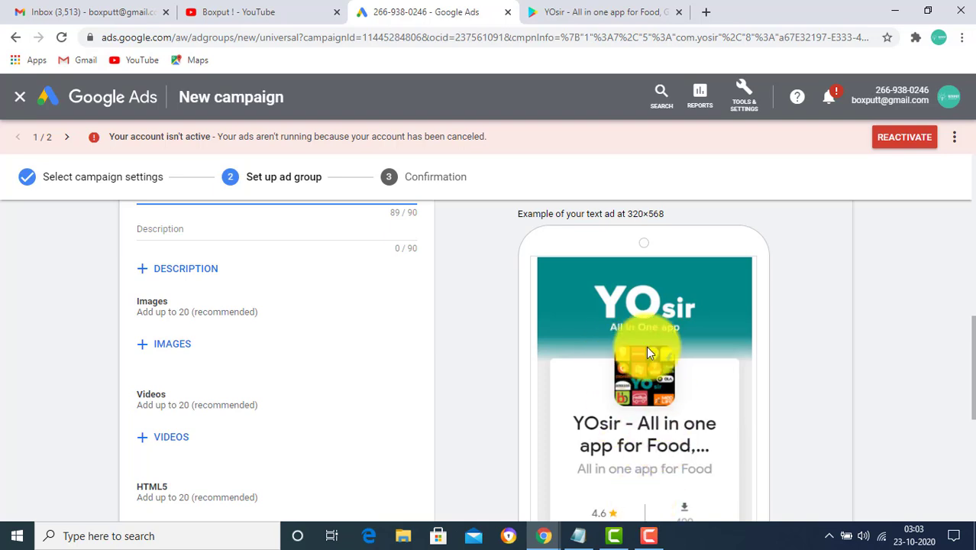
{"action": "scroll", "coordinate": [742, 415], "scroll_direction": "down", "scroll_amount": 3}
{"action": "scroll", "coordinate": [740, 406], "scroll_direction": "up", "scroll_amount": 2}
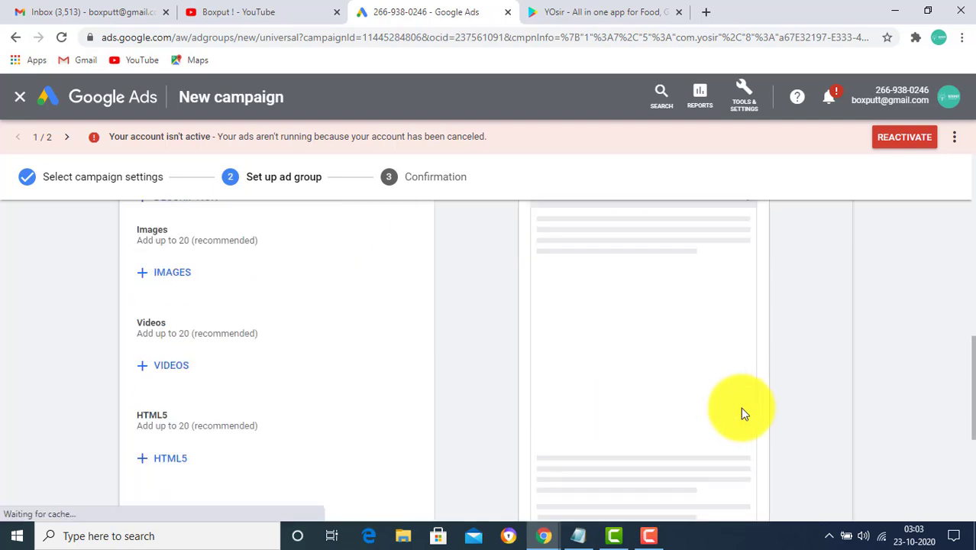
{"action": "scroll", "coordinate": [156, 375], "scroll_direction": "up", "scroll_amount": 1}
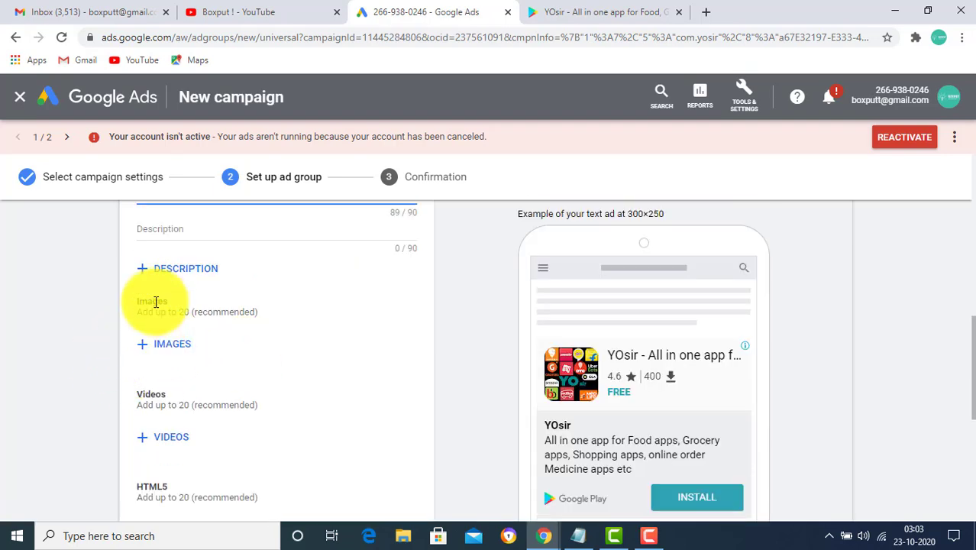
{"action": "scroll", "coordinate": [180, 399], "scroll_direction": "down", "scroll_amount": 2}
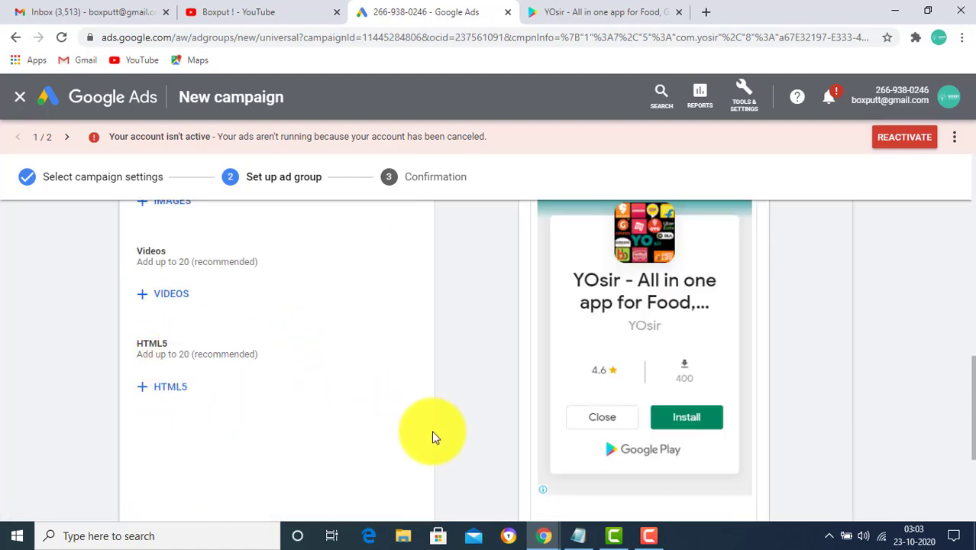
{"action": "scroll", "coordinate": [707, 399], "scroll_direction": "up", "scroll_amount": 2}
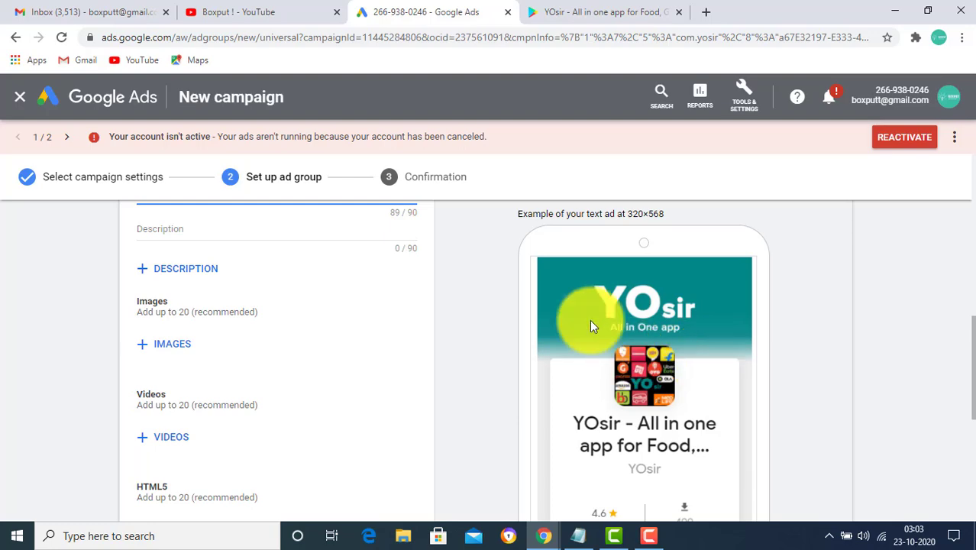
{"action": "scroll", "coordinate": [496, 328], "scroll_direction": "up", "scroll_amount": 3}
{"action": "scroll", "coordinate": [207, 429], "scroll_direction": "down", "scroll_amount": 1}
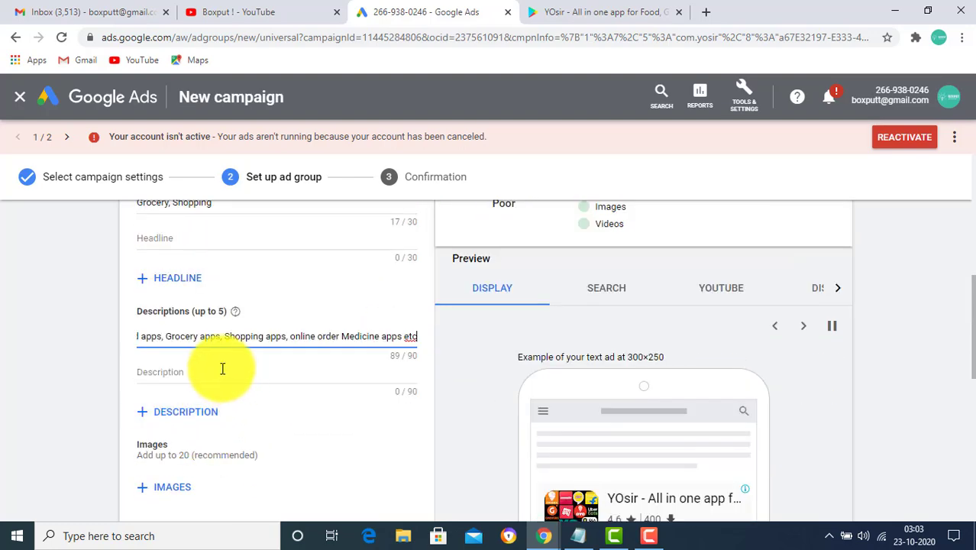
{"action": "left_click", "coordinate": [188, 374]}
{"action": "scroll", "coordinate": [688, 506], "scroll_direction": "down", "scroll_amount": 3}
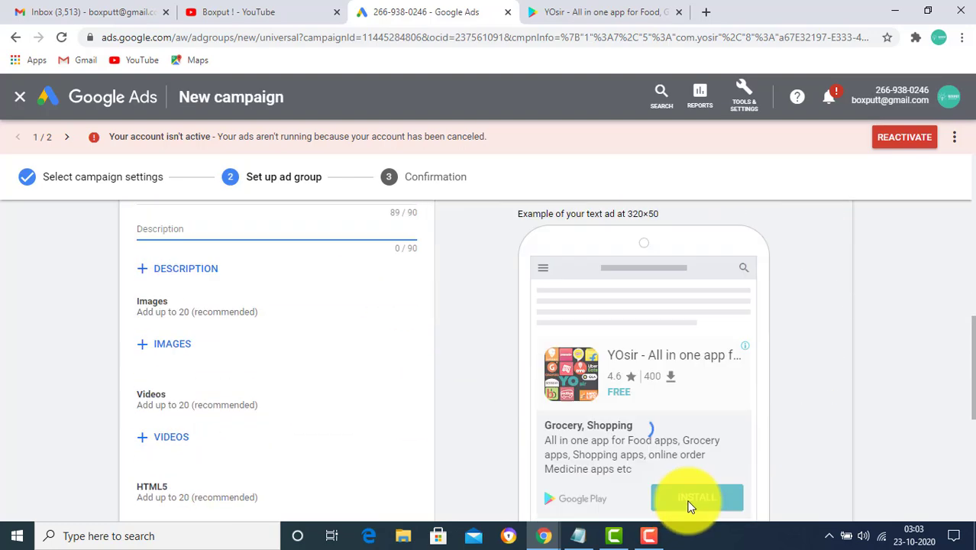
Review the ad group name, ad strength, headlines and descriptions against the ad preview
{"action": "scroll", "coordinate": [685, 441], "scroll_direction": "up", "scroll_amount": 5}
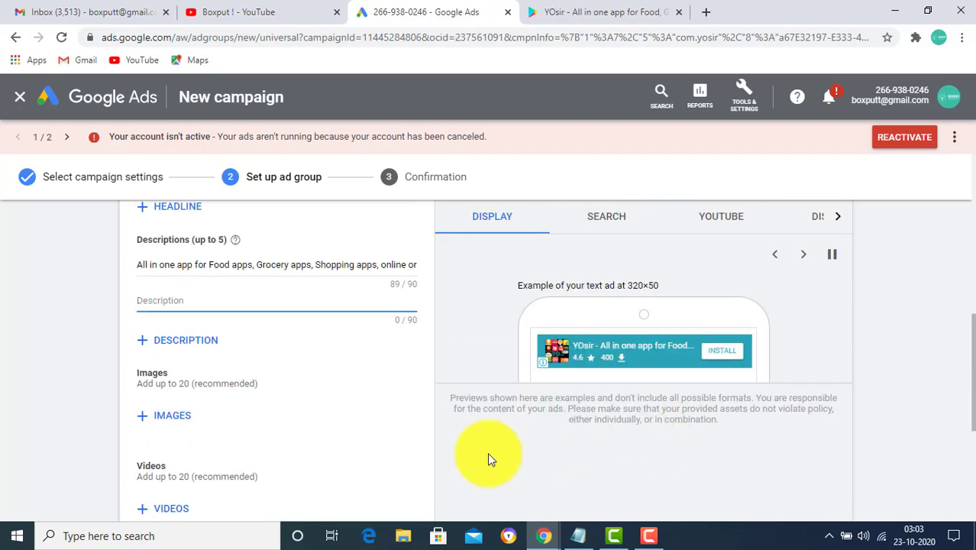
{"action": "scroll", "coordinate": [344, 377], "scroll_direction": "up", "scroll_amount": 2}
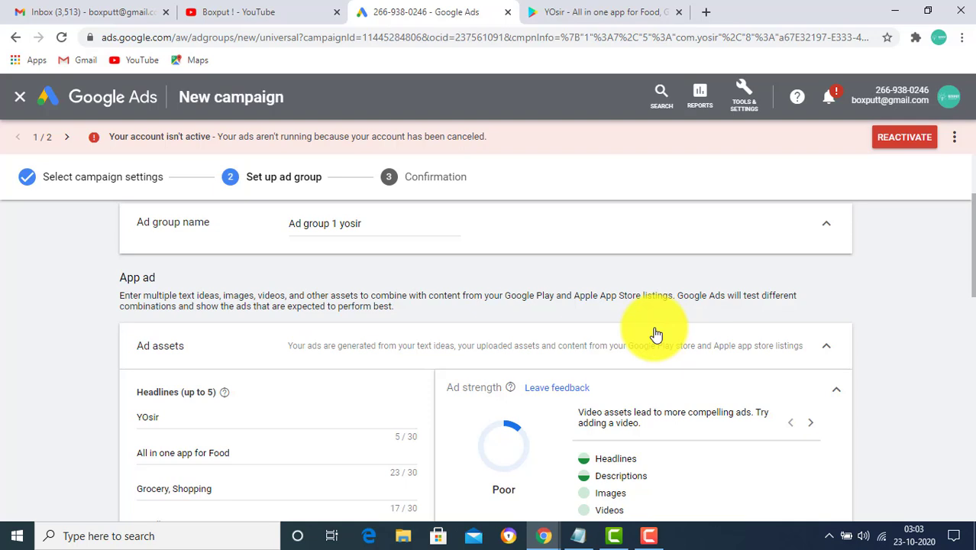
{"action": "scroll", "coordinate": [657, 334], "scroll_direction": "down", "scroll_amount": 2}
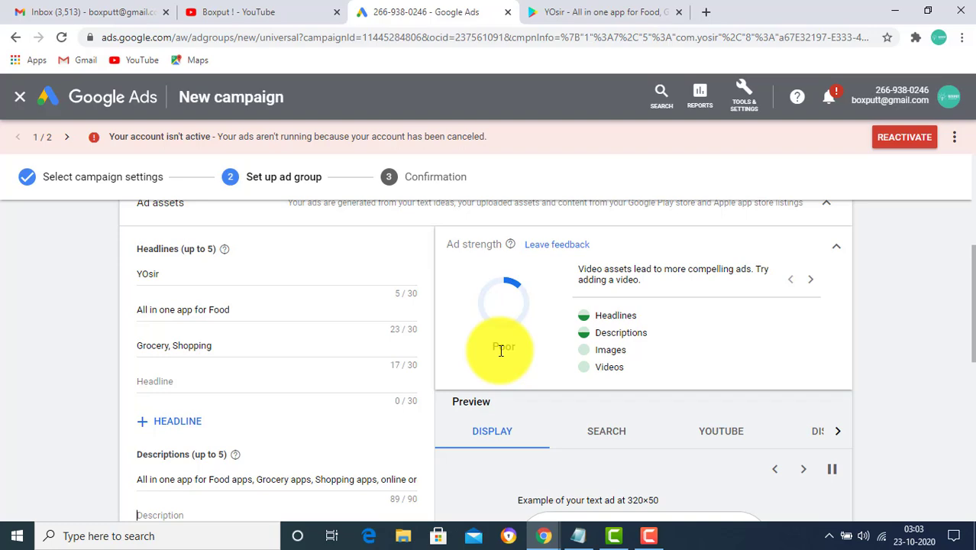
{"action": "scroll", "coordinate": [229, 341], "scroll_direction": "up", "scroll_amount": 5}
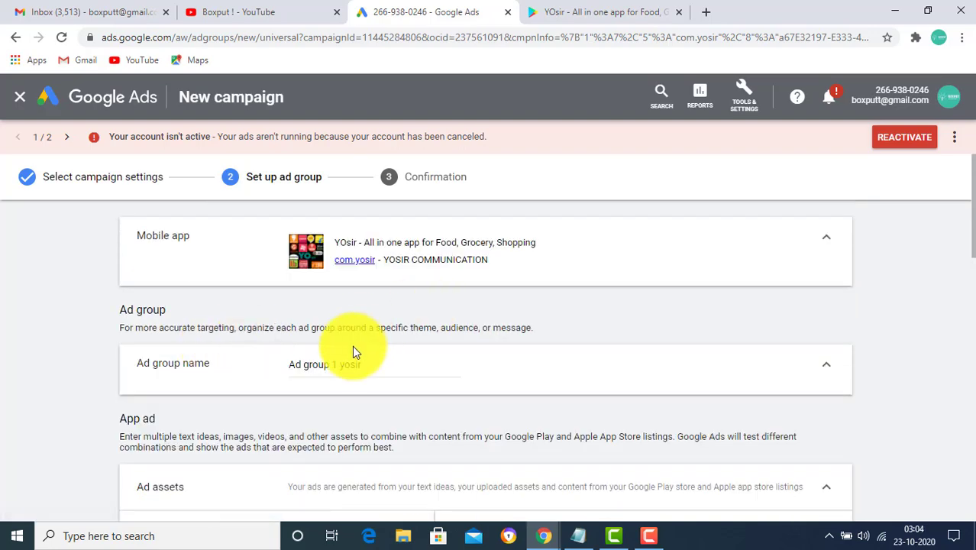
{"action": "scroll", "coordinate": [137, 413], "scroll_direction": "down", "scroll_amount": 3}
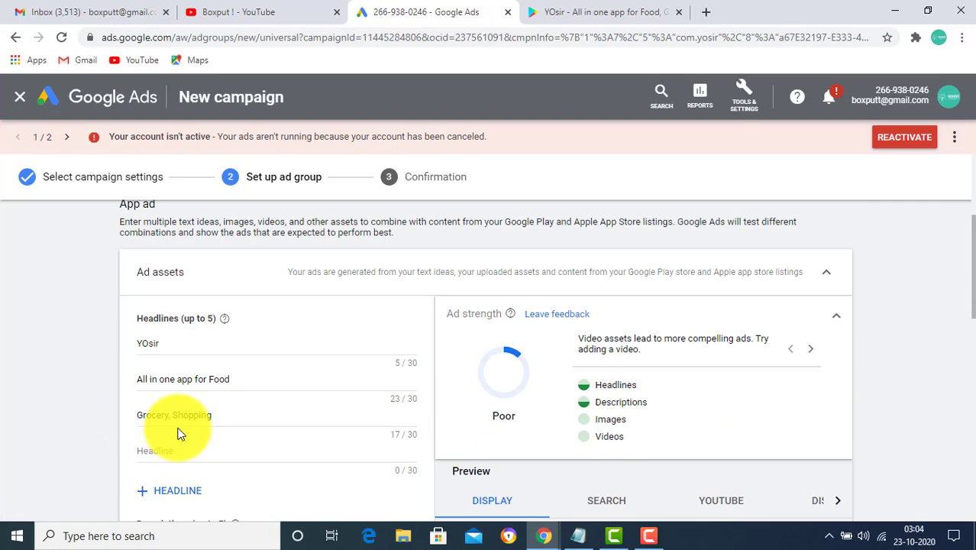
{"action": "scroll", "coordinate": [382, 343], "scroll_direction": "down", "scroll_amount": 4}
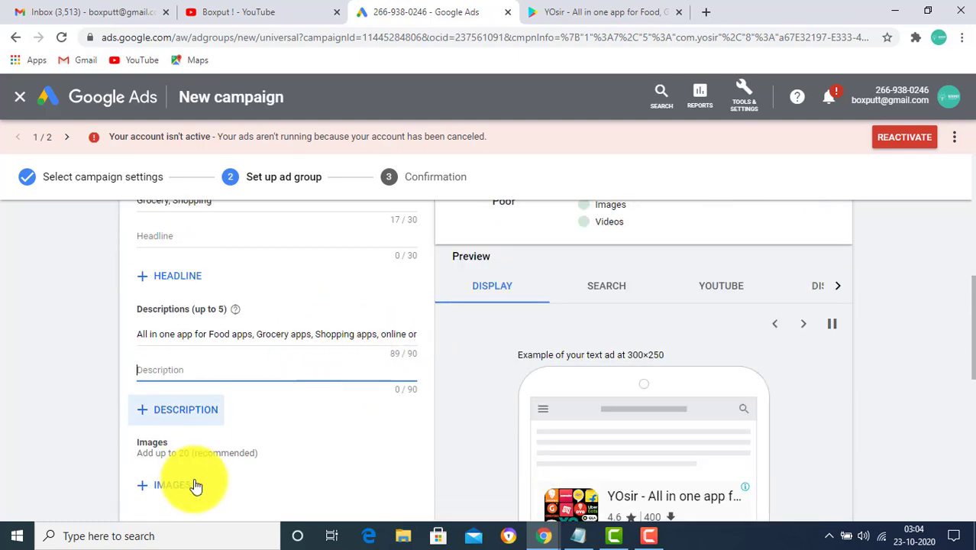
{"action": "scroll", "coordinate": [194, 481], "scroll_direction": "down", "scroll_amount": 3}
{"action": "right_click", "coordinate": [639, 315]}
{"action": "left_click", "coordinate": [887, 349]}
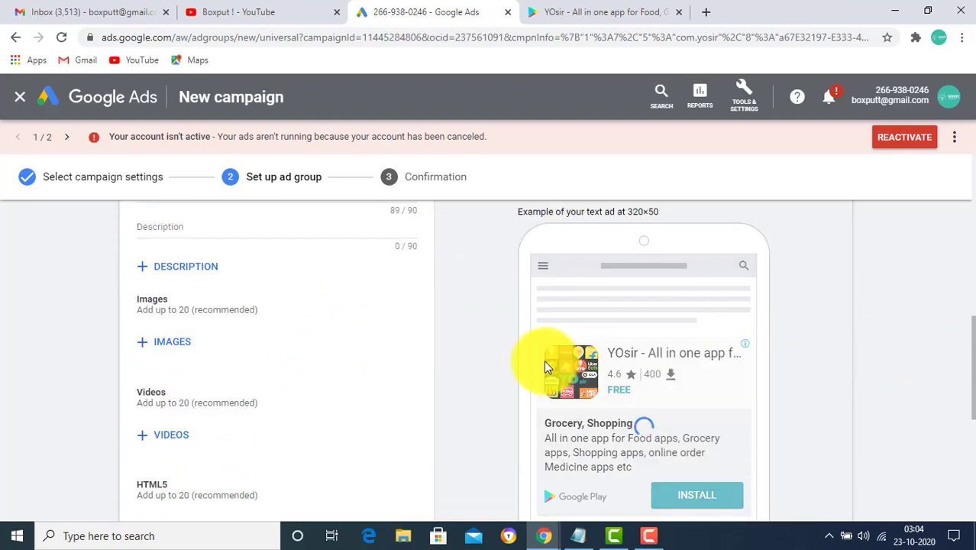
{"action": "scroll", "coordinate": [588, 355], "scroll_direction": "up", "scroll_amount": 4}
{"action": "scroll", "coordinate": [209, 368], "scroll_direction": "up", "scroll_amount": 2}
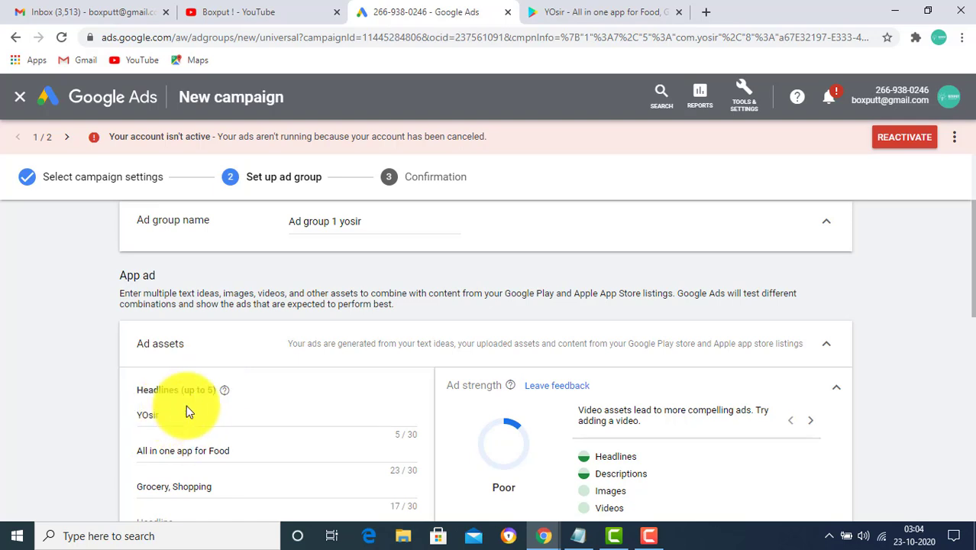
{"action": "scroll", "coordinate": [187, 404], "scroll_direction": "down", "scroll_amount": 1}
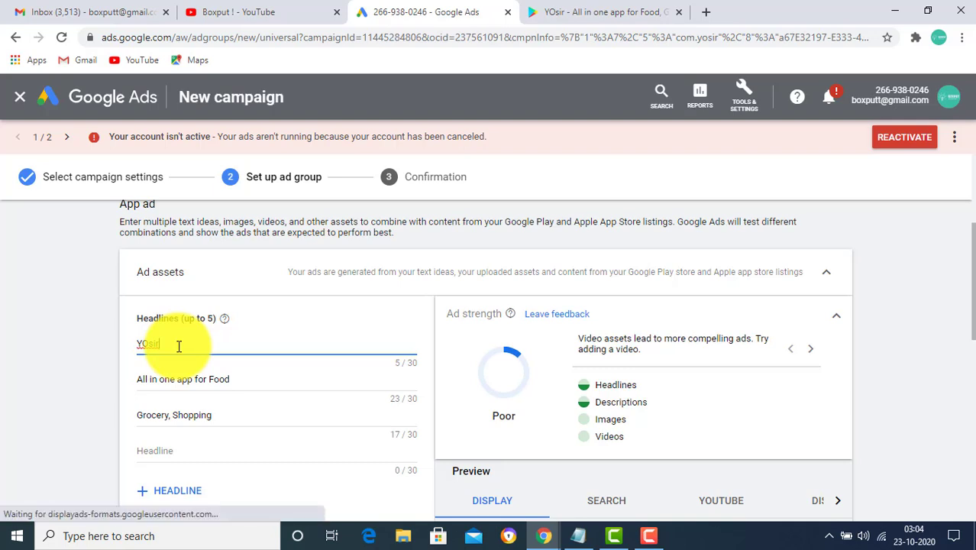
{"action": "left_click", "coordinate": [182, 378]}
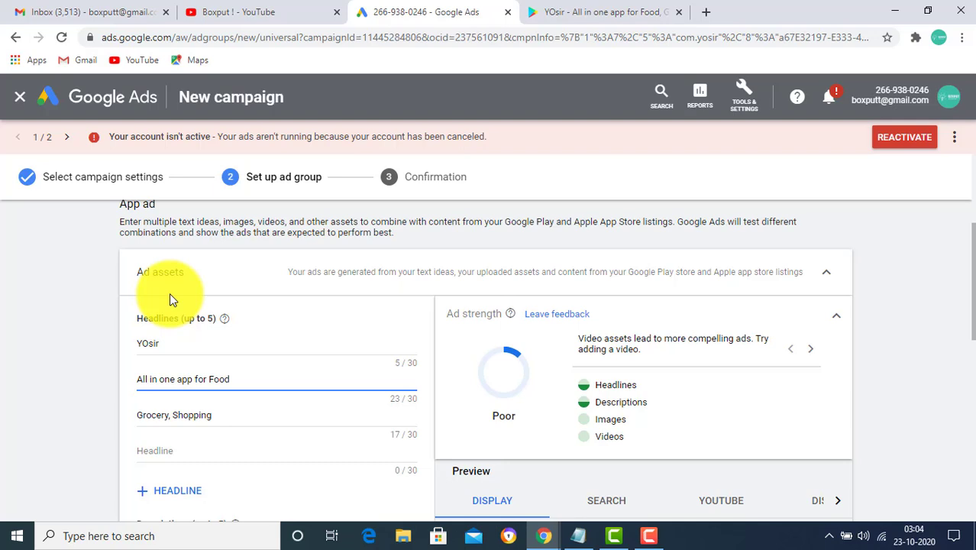
{"action": "left_click", "coordinate": [184, 418]}
{"action": "scroll", "coordinate": [182, 444], "scroll_direction": "down", "scroll_amount": 2}
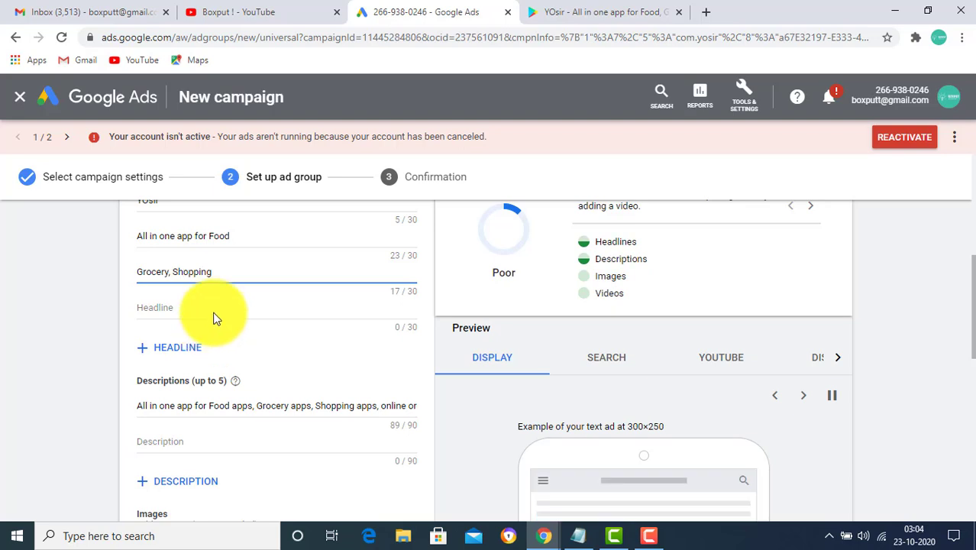
Compare the Display and Search previews of the app's text ad
{"action": "scroll", "coordinate": [547, 359], "scroll_direction": "down", "scroll_amount": 2}
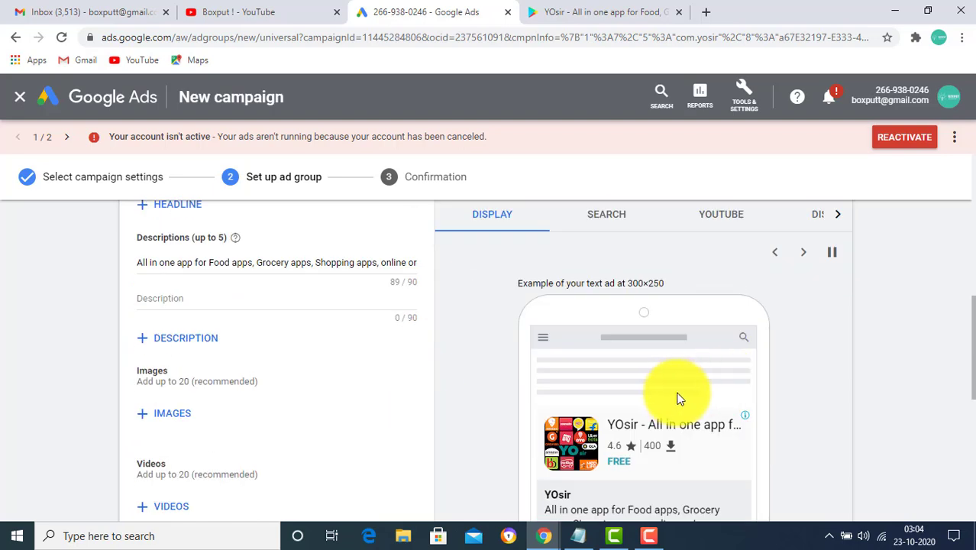
{"action": "scroll", "coordinate": [647, 354], "scroll_direction": "down", "scroll_amount": 2}
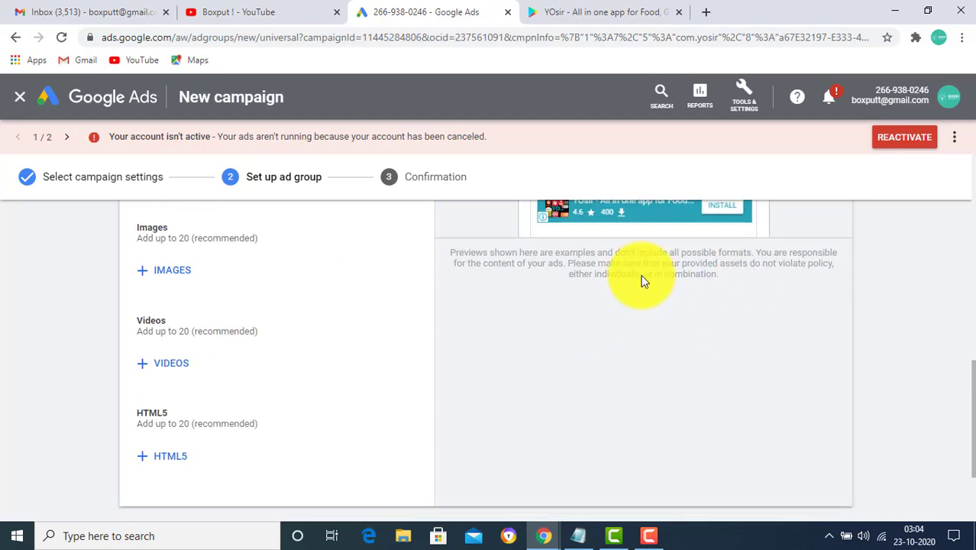
{"action": "scroll", "coordinate": [458, 347], "scroll_direction": "up", "scroll_amount": 2}
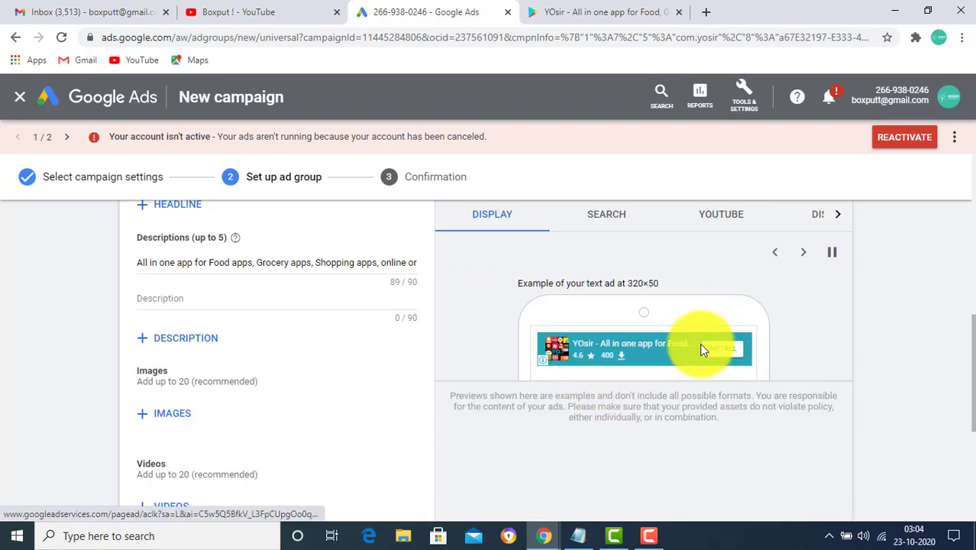
{"action": "scroll", "coordinate": [699, 343], "scroll_direction": "up", "scroll_amount": 1}
{"action": "left_click", "coordinate": [635, 291]}
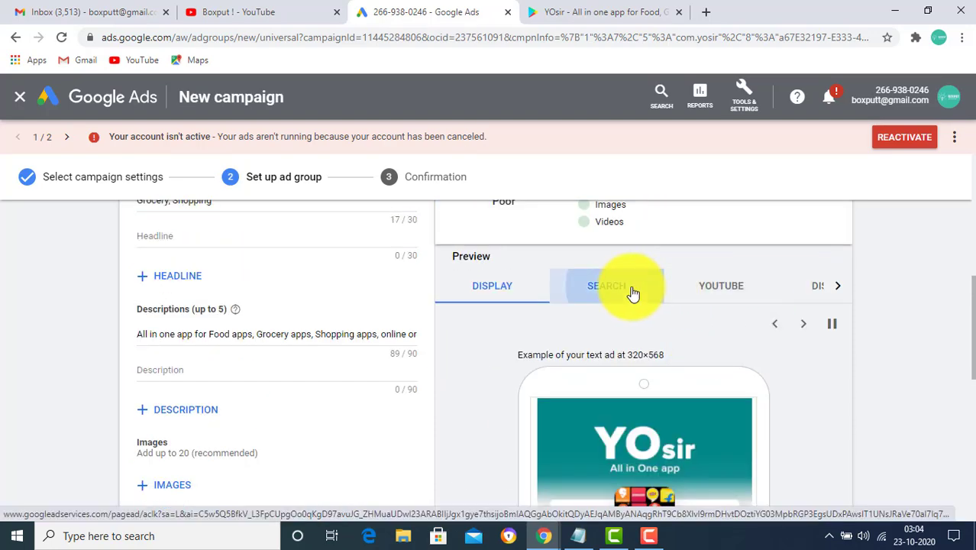
{"action": "left_click", "coordinate": [500, 300]}
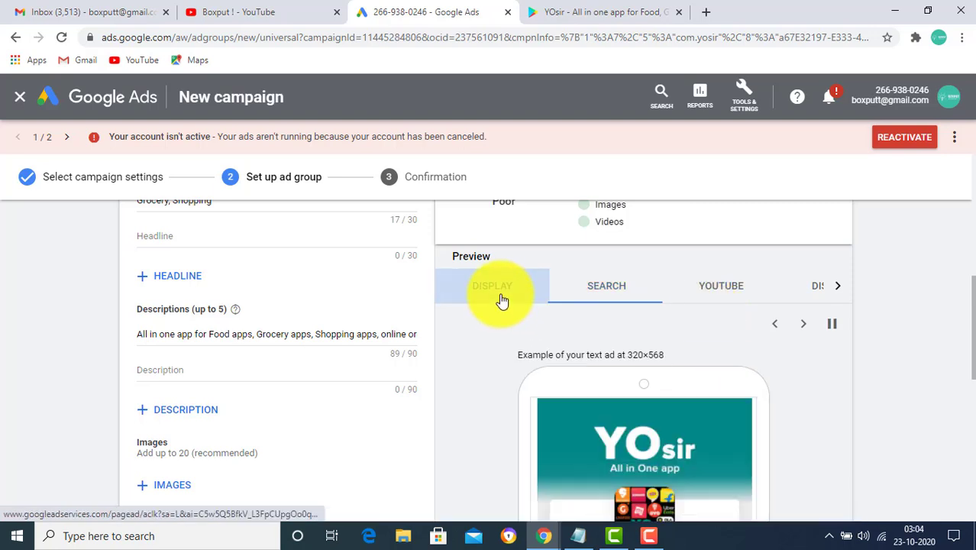
{"action": "left_click", "coordinate": [605, 288]}
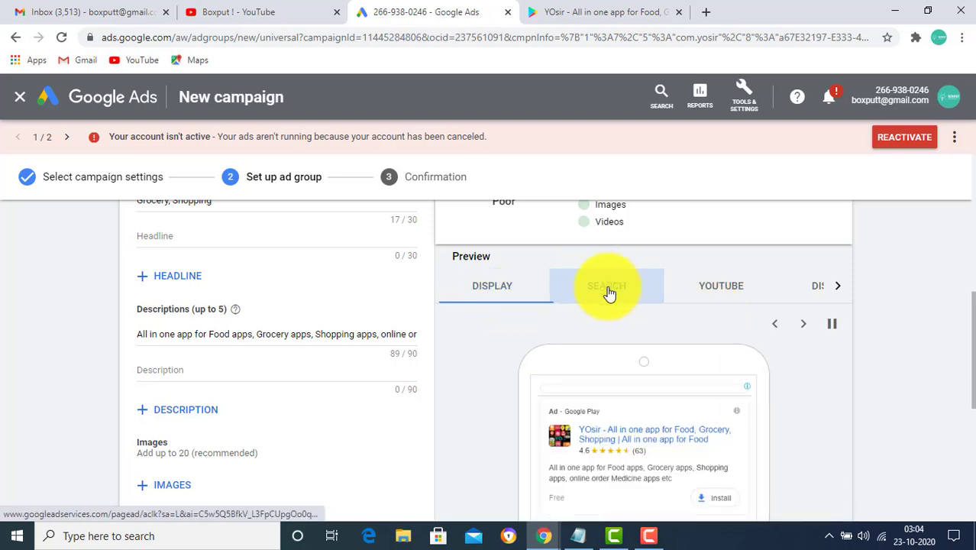
{"action": "scroll", "coordinate": [718, 366], "scroll_direction": "down", "scroll_amount": 1}
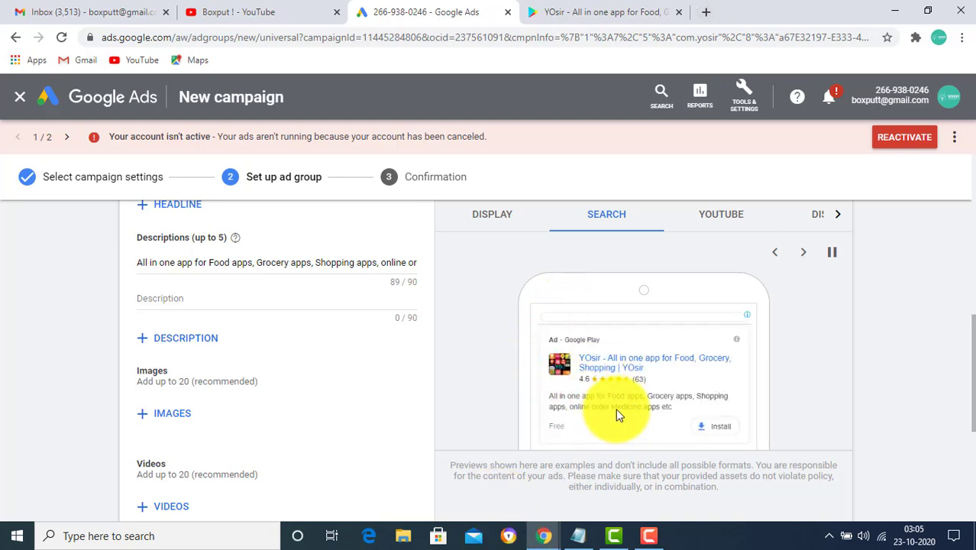
In a new browser tab, search Google for "digital marketing course" and examine the sponsored results
{"action": "left_click", "coordinate": [706, 14]}
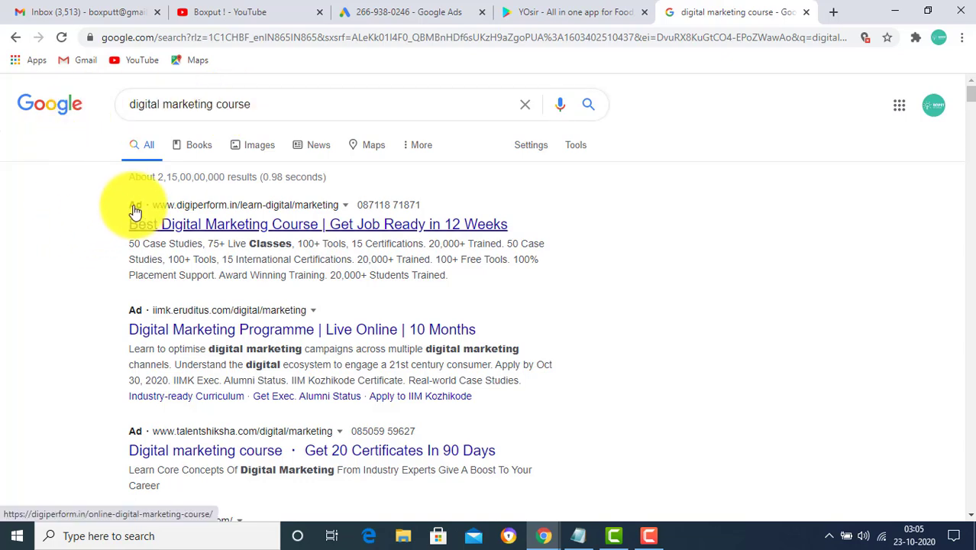
{"action": "scroll", "coordinate": [140, 314], "scroll_direction": "down", "scroll_amount": 2}
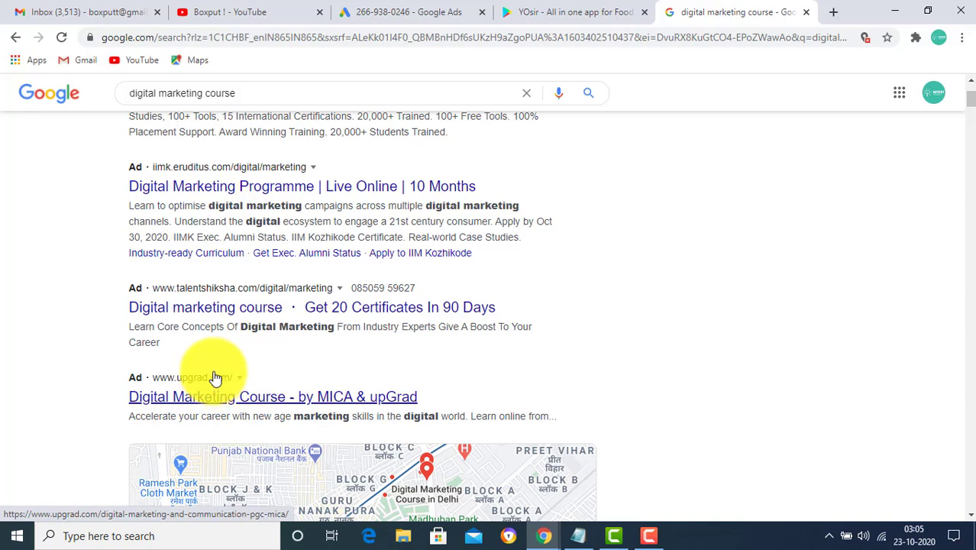
{"action": "scroll", "coordinate": [519, 271], "scroll_direction": "up", "scroll_amount": 2}
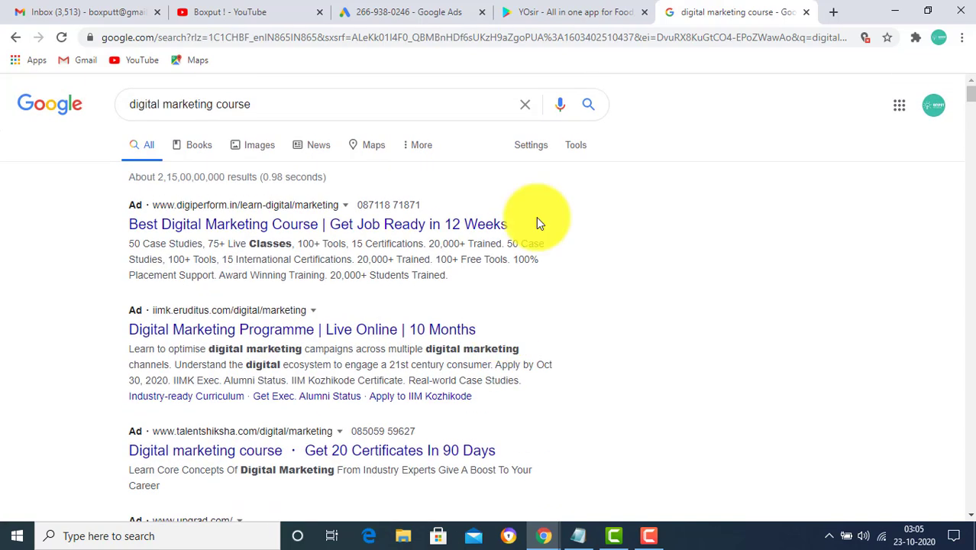
Return to the Google Ads campaign and examine the YouTube preview of the app ad
{"action": "left_click", "coordinate": [392, 12]}
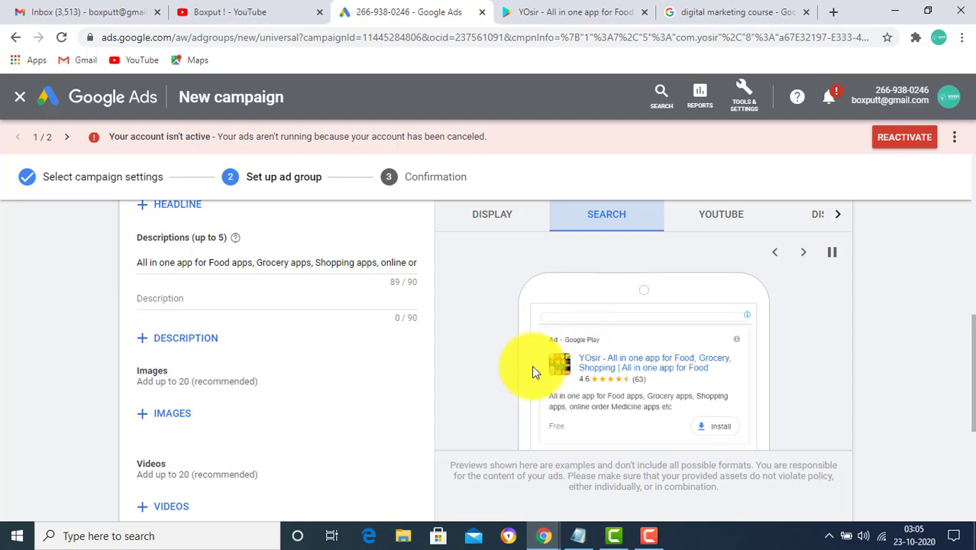
{"action": "left_click", "coordinate": [725, 235]}
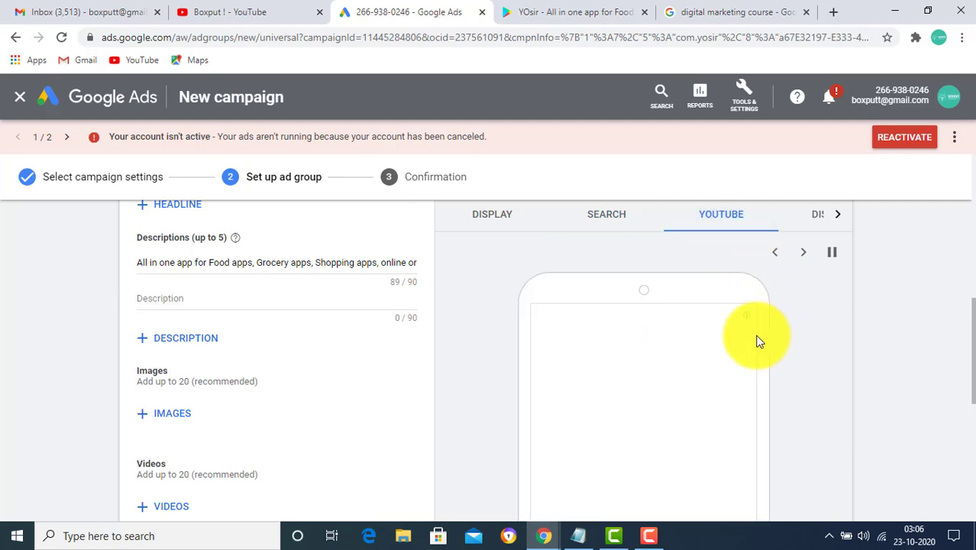
{"action": "scroll", "coordinate": [758, 338], "scroll_direction": "down", "scroll_amount": 1}
{"action": "scroll", "coordinate": [642, 417], "scroll_direction": "down", "scroll_amount": 1}
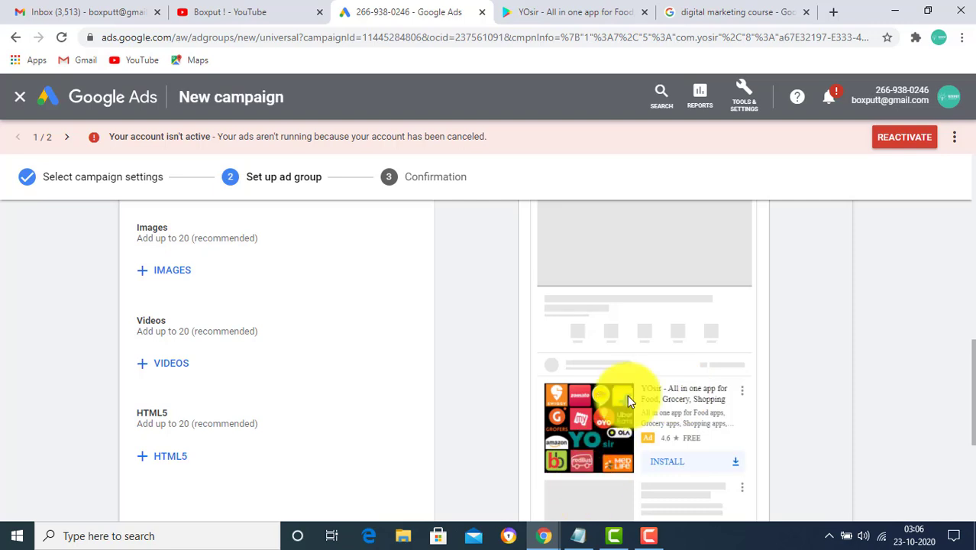
{"action": "scroll", "coordinate": [623, 394], "scroll_direction": "up", "scroll_amount": 2}
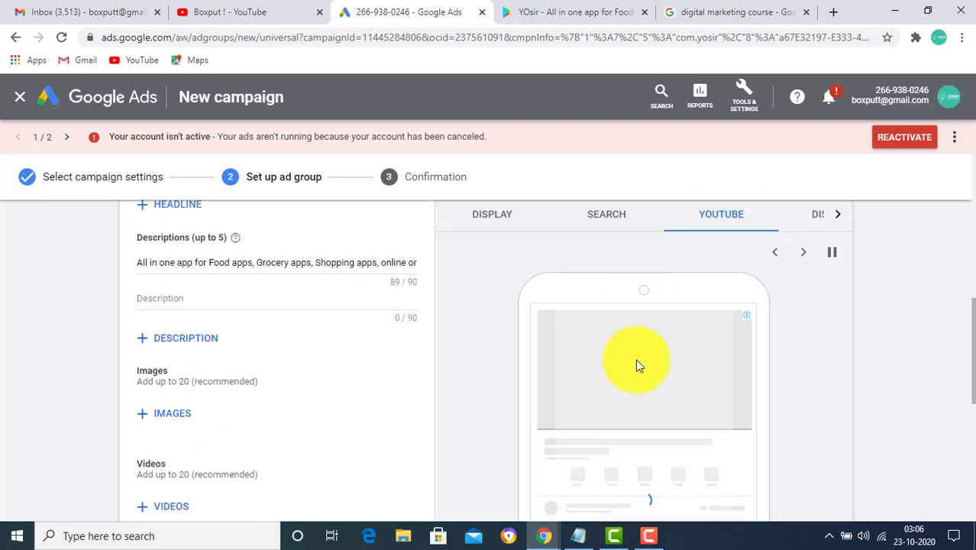
{"action": "scroll", "coordinate": [635, 416], "scroll_direction": "down", "scroll_amount": 1}
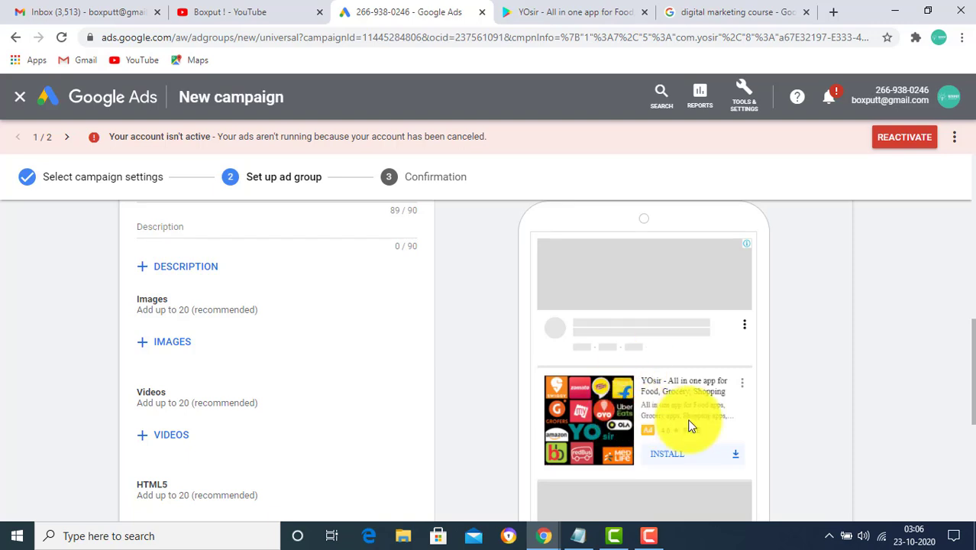
{"action": "scroll", "coordinate": [677, 447], "scroll_direction": "down", "scroll_amount": 2}
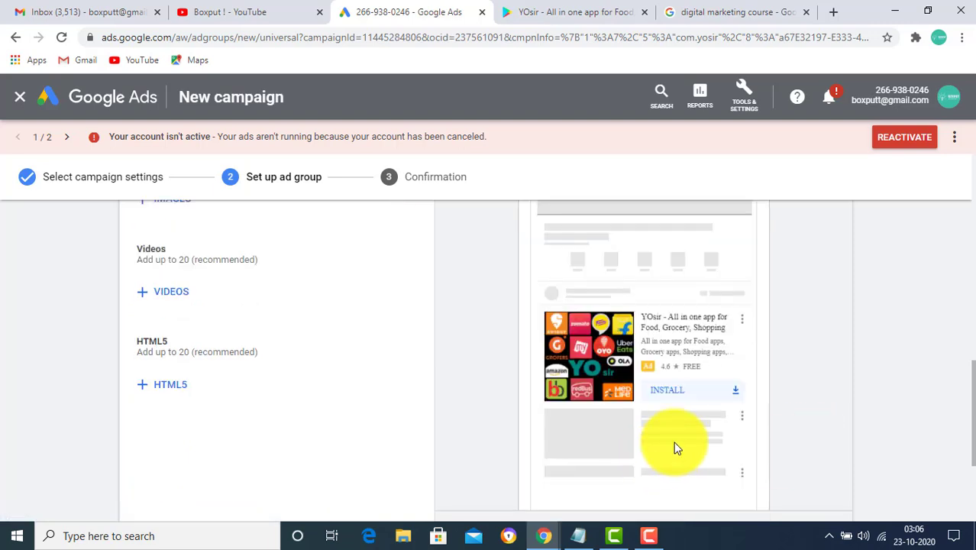
{"action": "scroll", "coordinate": [790, 379], "scroll_direction": "up", "scroll_amount": 3}
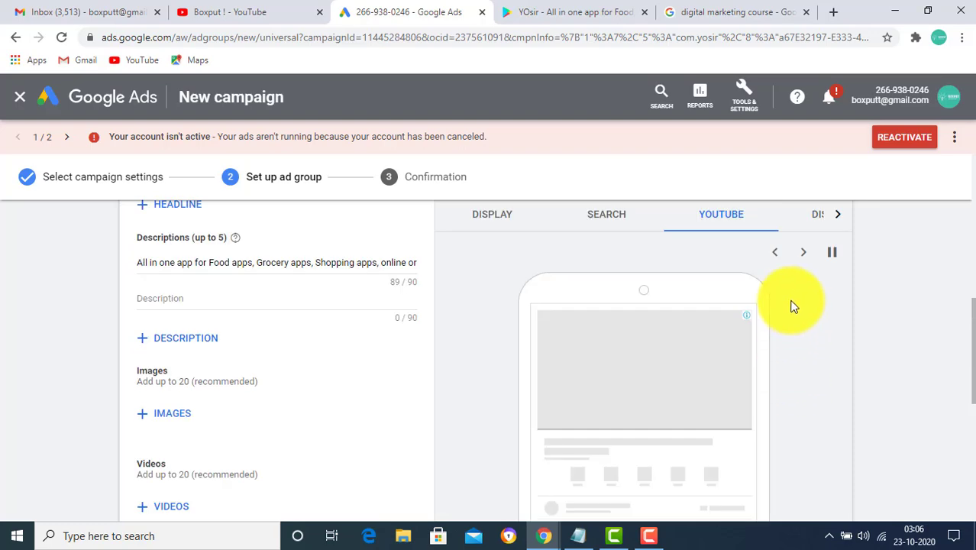
Examine how the app ad looks in the Discover preview
{"action": "left_click", "coordinate": [837, 212]}
{"action": "left_click", "coordinate": [682, 217]}
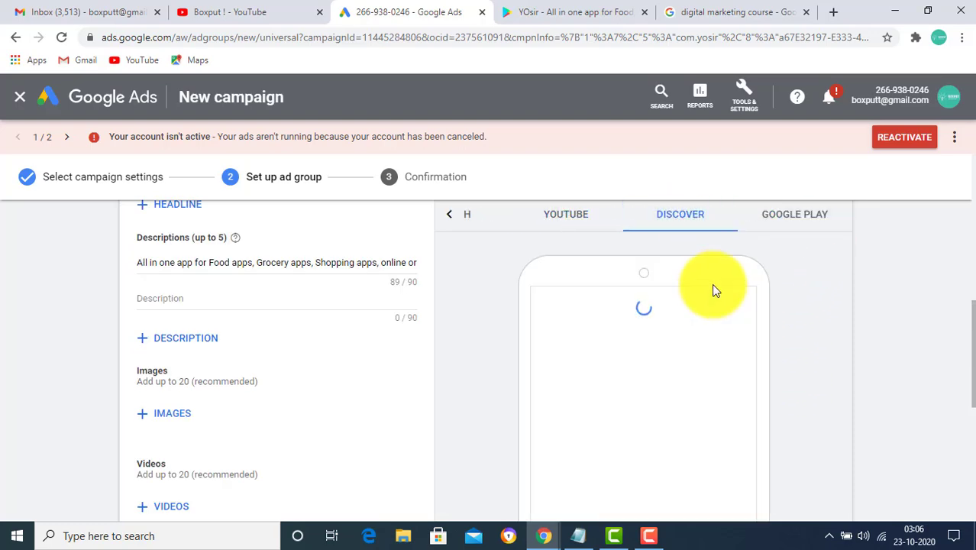
{"action": "scroll", "coordinate": [820, 322], "scroll_direction": "down", "scroll_amount": 1}
{"action": "scroll", "coordinate": [817, 323], "scroll_direction": "up", "scroll_amount": 3}
{"action": "scroll", "coordinate": [816, 352], "scroll_direction": "down", "scroll_amount": 6}
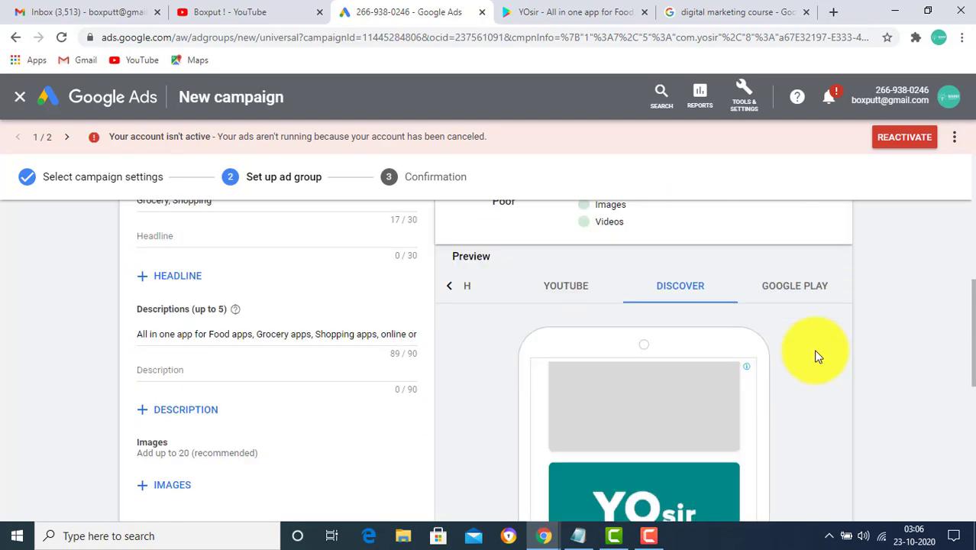
{"action": "scroll", "coordinate": [799, 300], "scroll_direction": "up", "scroll_amount": 5}
Examine the Google Play previews of the ad, covering its search listing and related-apps placements
{"action": "left_click", "coordinate": [799, 300]}
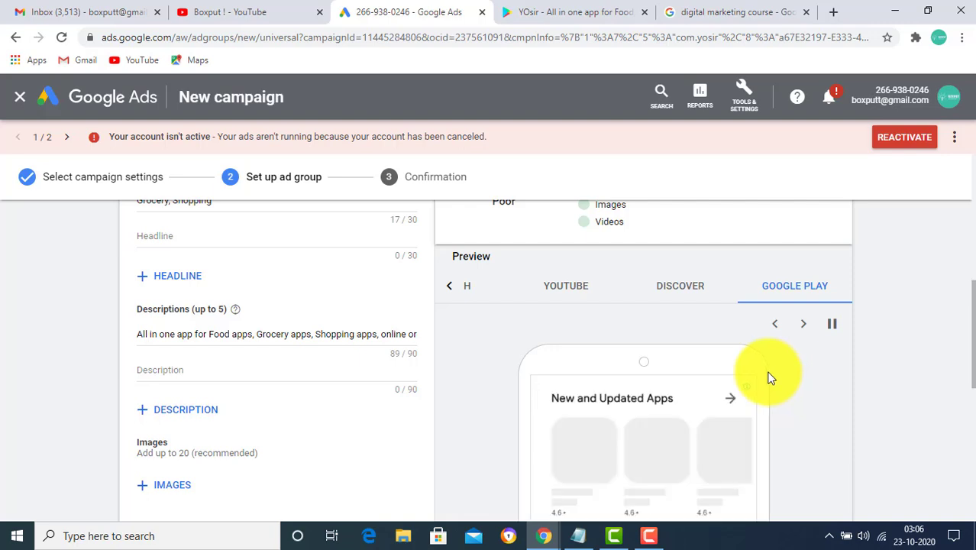
{"action": "scroll", "coordinate": [812, 382], "scroll_direction": "down", "scroll_amount": 3}
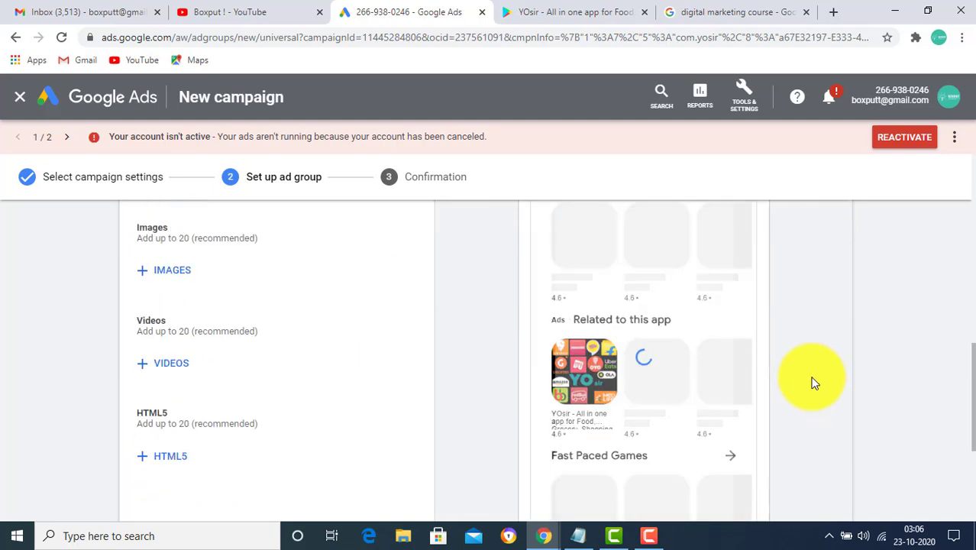
{"action": "scroll", "coordinate": [815, 385], "scroll_direction": "up", "scroll_amount": 3}
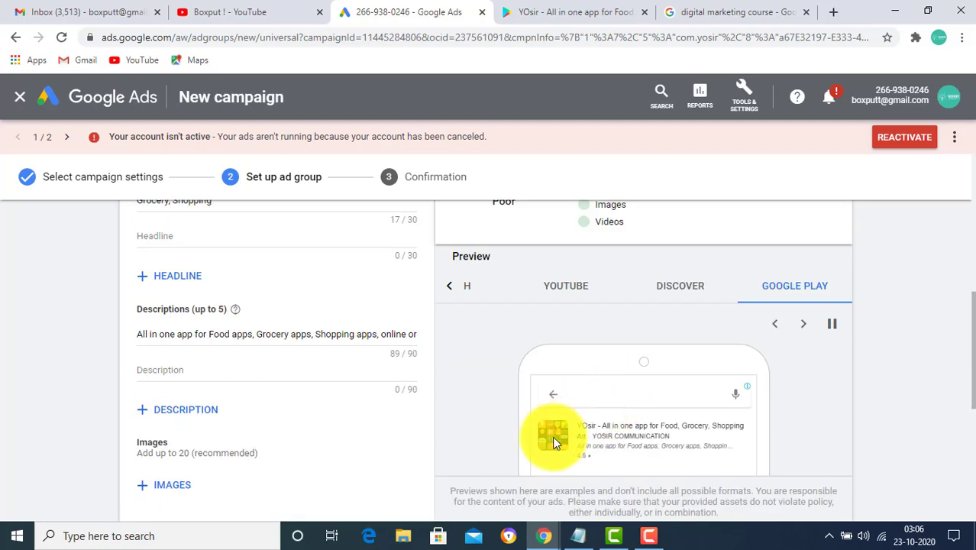
{"action": "scroll", "coordinate": [739, 450], "scroll_direction": "up", "scroll_amount": 3}
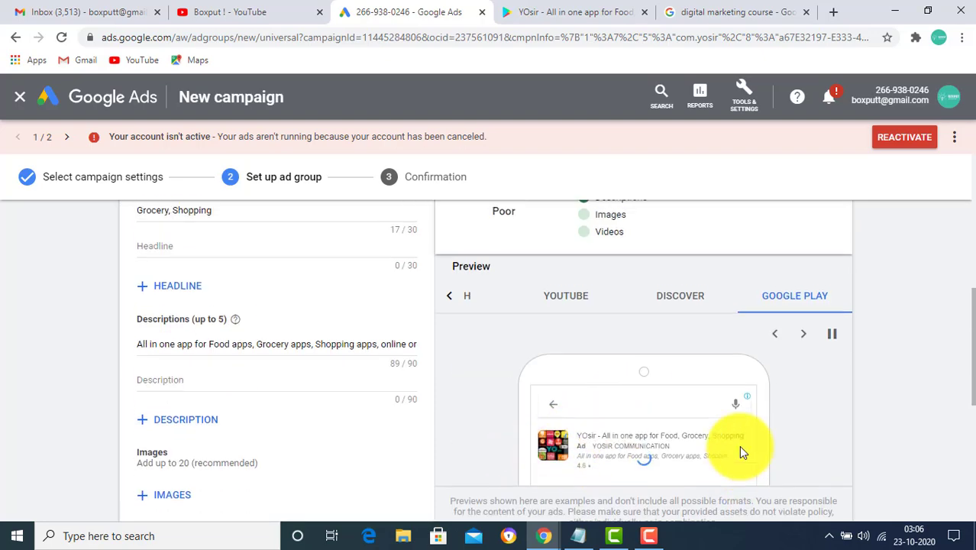
{"action": "scroll", "coordinate": [710, 420], "scroll_direction": "down", "scroll_amount": 4}
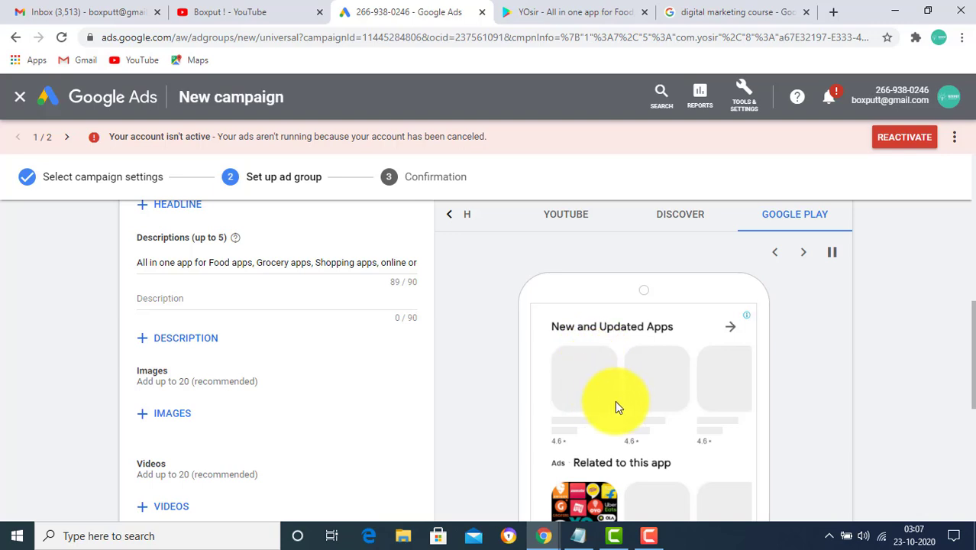
{"action": "scroll", "coordinate": [756, 378], "scroll_direction": "down", "scroll_amount": 1}
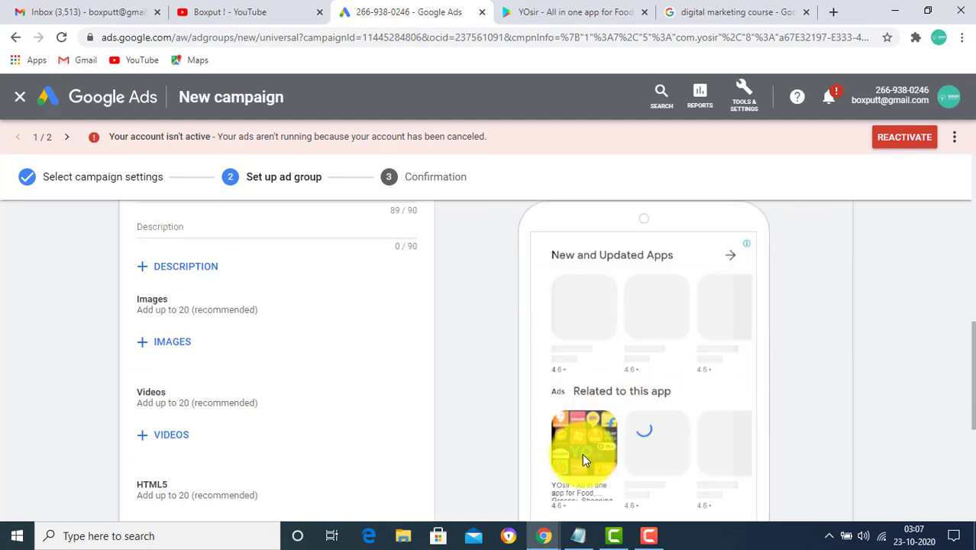
Save the ad group with its assets and continue to the campaign confirmation
{"action": "scroll", "coordinate": [690, 396], "scroll_direction": "up", "scroll_amount": 8}
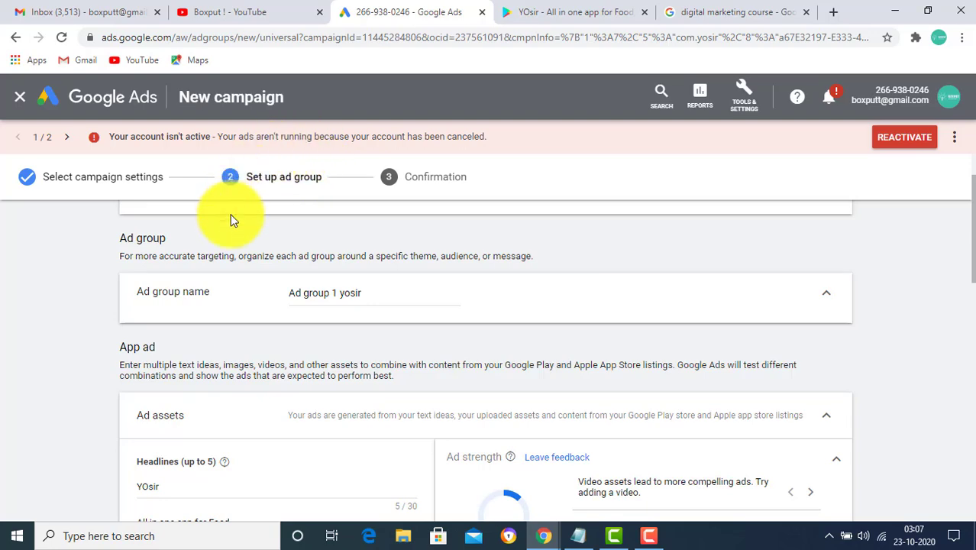
{"action": "scroll", "coordinate": [364, 372], "scroll_direction": "down", "scroll_amount": 4}
{"action": "scroll", "coordinate": [400, 422], "scroll_direction": "down", "scroll_amount": 4}
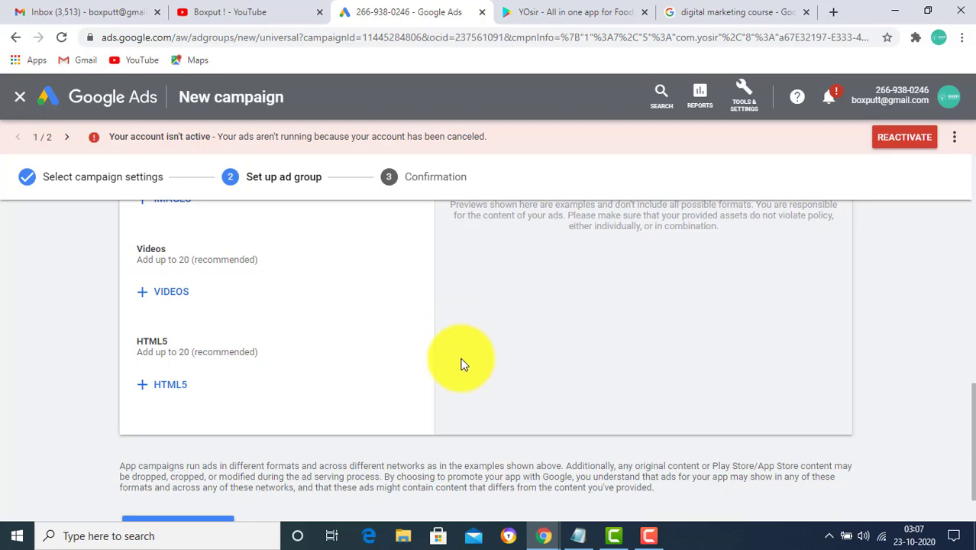
{"action": "scroll", "coordinate": [473, 359], "scroll_direction": "up", "scroll_amount": 3}
{"action": "scroll", "coordinate": [521, 399], "scroll_direction": "up", "scroll_amount": 4}
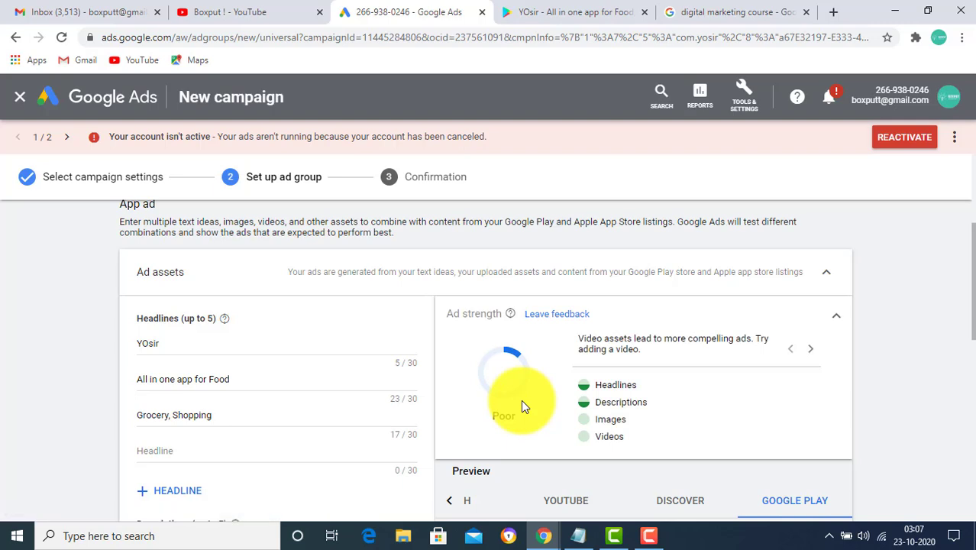
{"action": "scroll", "coordinate": [517, 359], "scroll_direction": "down", "scroll_amount": 8}
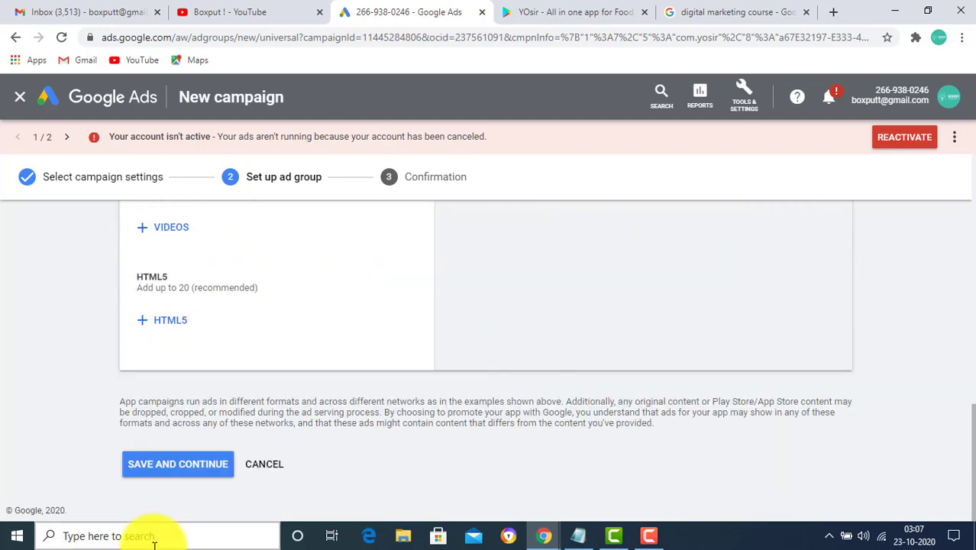
{"action": "left_click", "coordinate": [164, 465]}
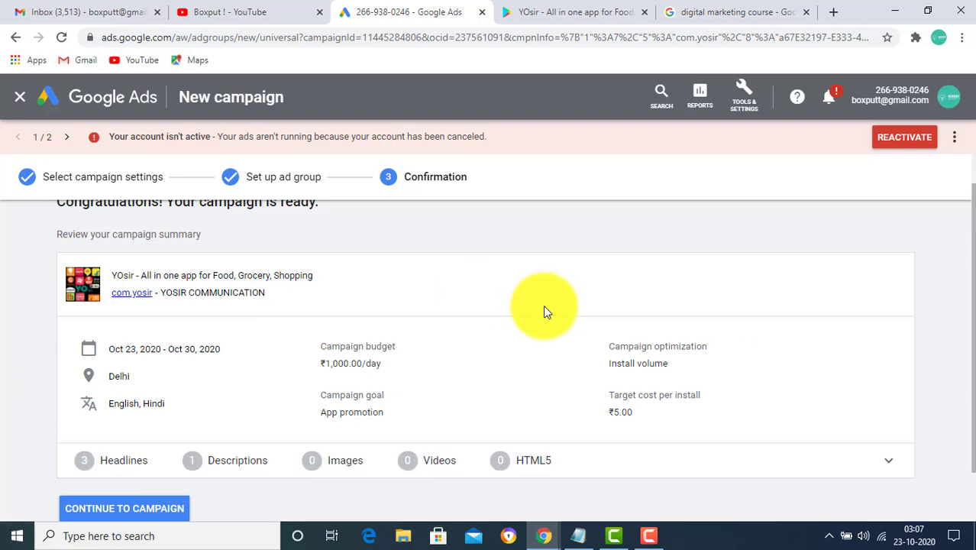
Review the campaign summary's dates, location, languages and daily budget
{"action": "right_click", "coordinate": [609, 374]}
{"action": "left_click", "coordinate": [897, 348]}
{"action": "scroll", "coordinate": [909, 369], "scroll_direction": "up", "scroll_amount": 1}
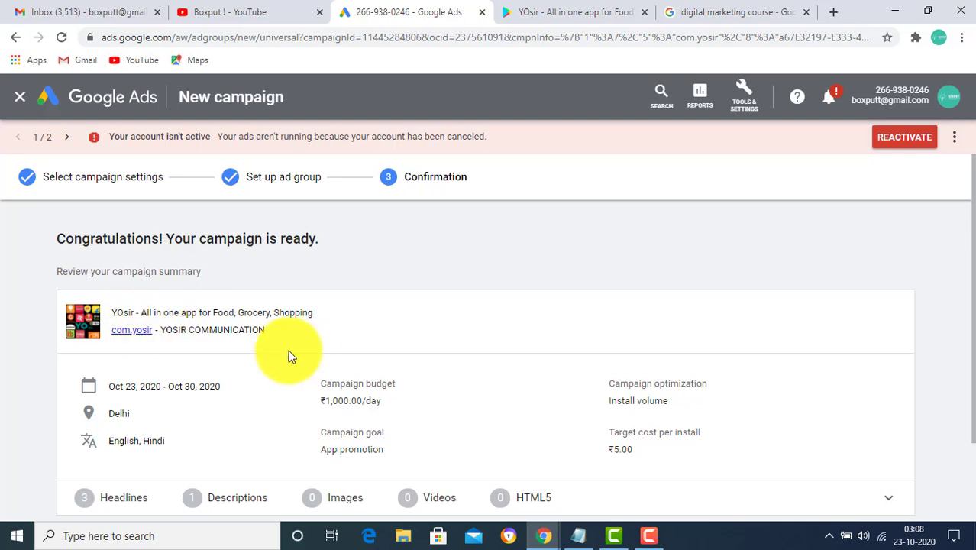
{"action": "scroll", "coordinate": [287, 355], "scroll_direction": "down", "scroll_amount": 1}
{"action": "left_click_drag", "start_coordinate": [111, 314], "coordinate": [211, 312]}
{"action": "left_click", "coordinate": [122, 341]}
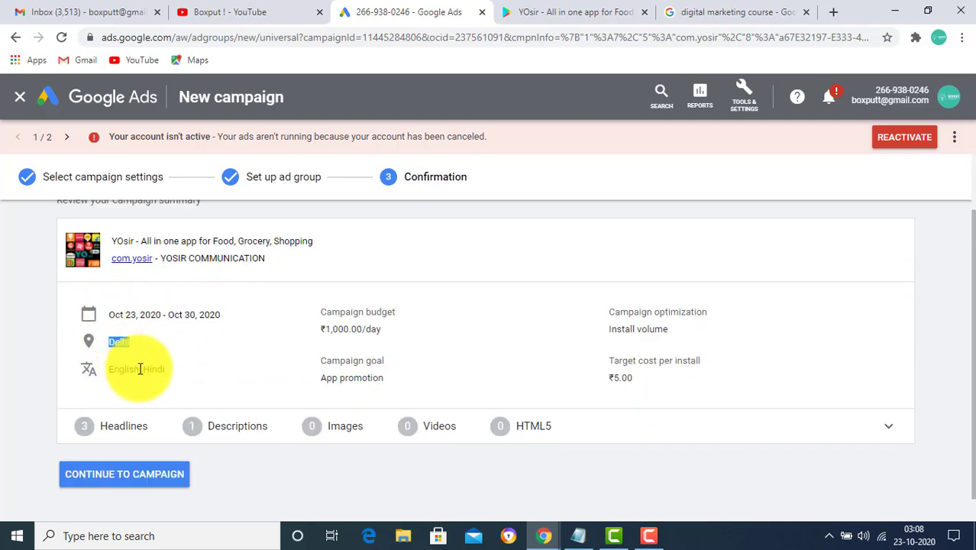
{"action": "triple_click", "coordinate": [134, 368]}
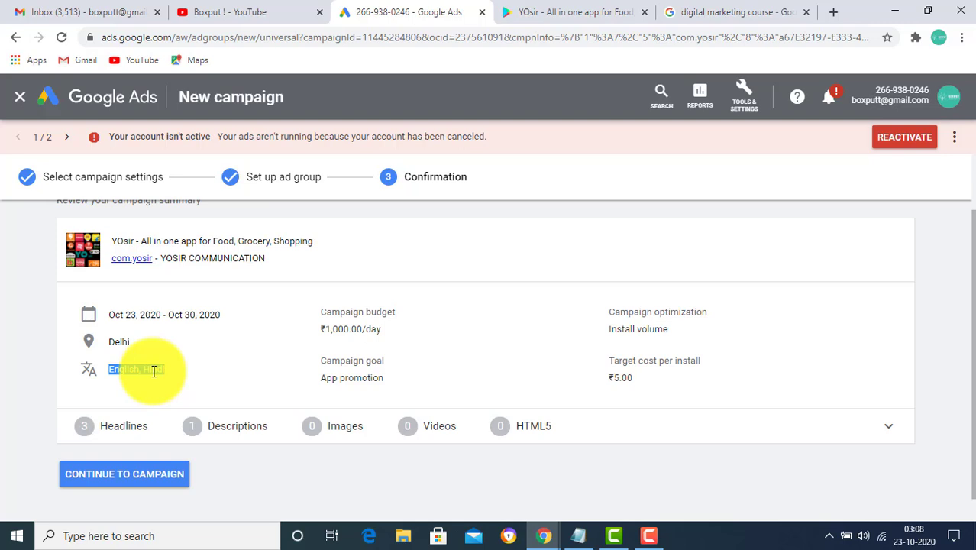
{"action": "triple_click", "coordinate": [354, 309]}
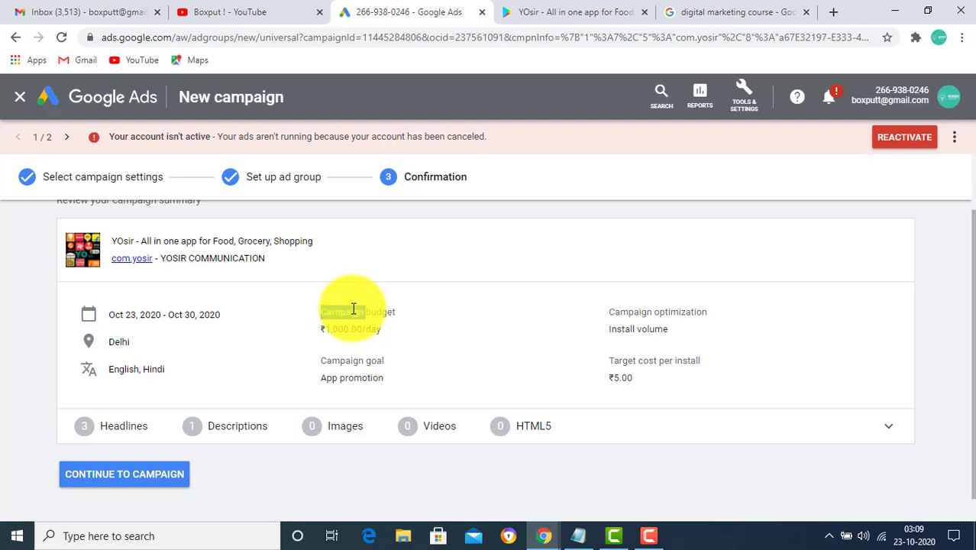
{"action": "left_click", "coordinate": [345, 330]}
{"action": "triple_click", "coordinate": [345, 330]}
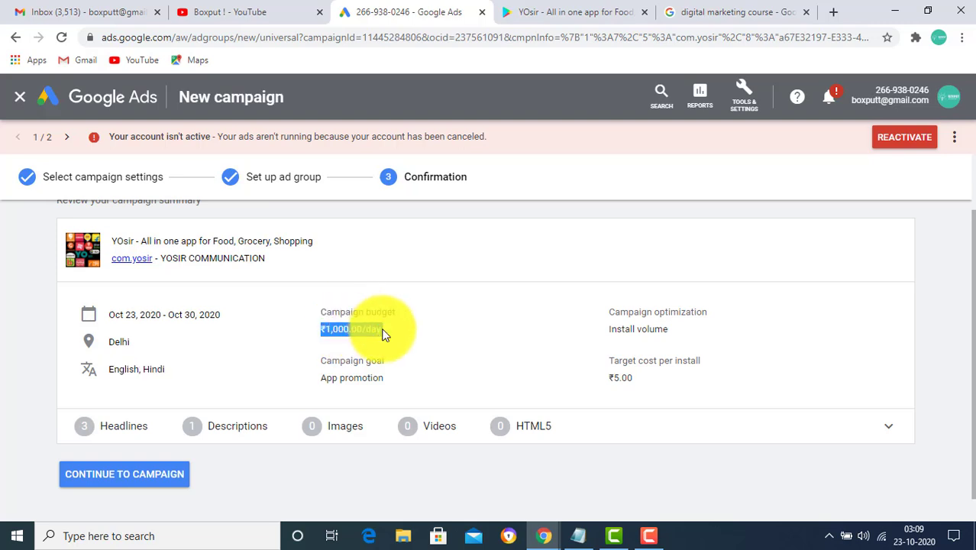
Switch to the Google results for "digital marketing course" and compare the sponsored listings with the map and organic results
{"action": "left_click", "coordinate": [771, 11]}
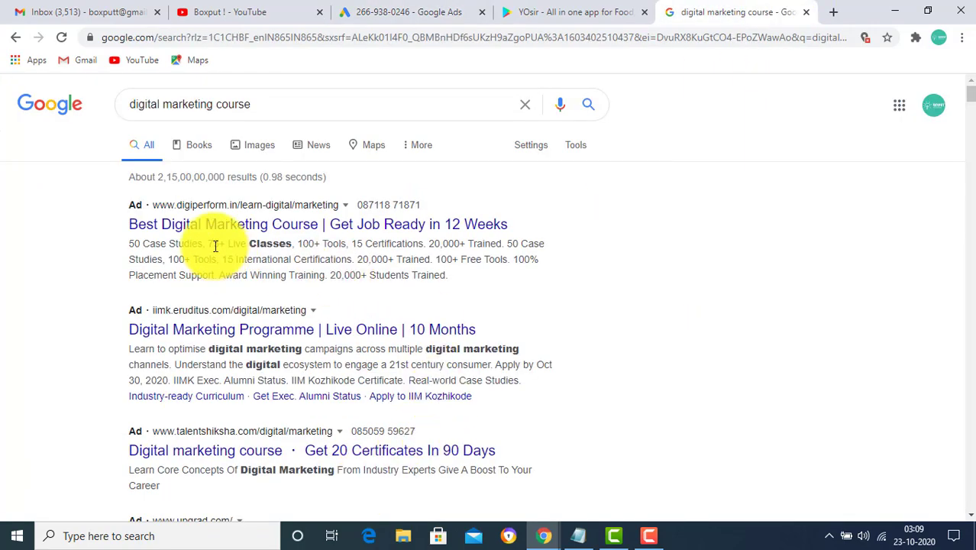
{"action": "scroll", "coordinate": [217, 244], "scroll_direction": "down", "scroll_amount": 1}
{"action": "scroll", "coordinate": [217, 245], "scroll_direction": "down", "scroll_amount": 8}
{"action": "scroll", "coordinate": [227, 331], "scroll_direction": "up", "scroll_amount": 10}
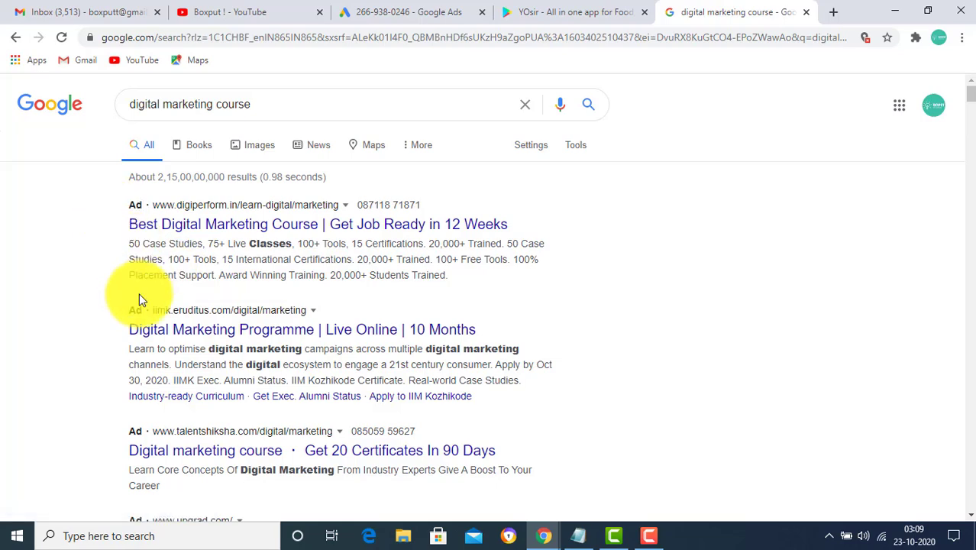
{"action": "scroll", "coordinate": [168, 341], "scroll_direction": "down", "scroll_amount": 2}
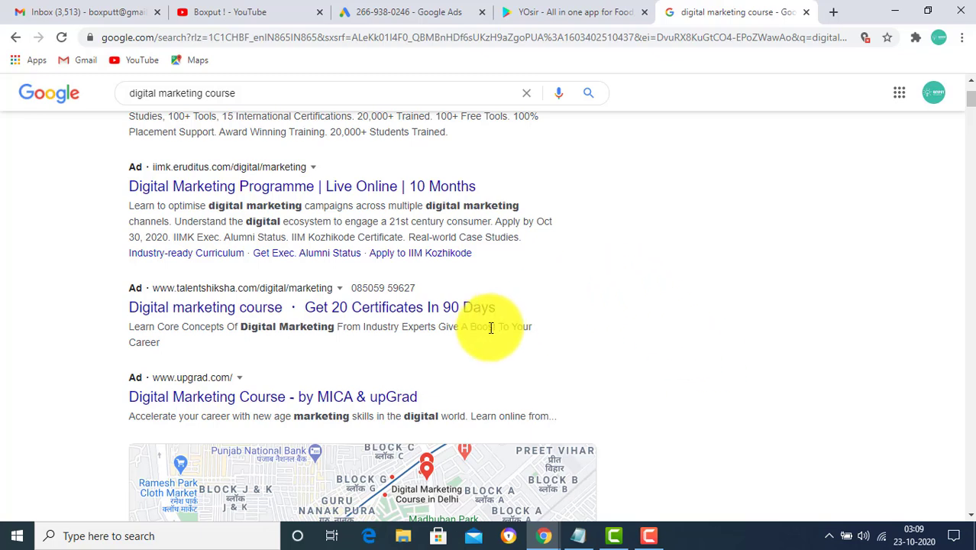
{"action": "scroll", "coordinate": [490, 327], "scroll_direction": "up", "scroll_amount": 2}
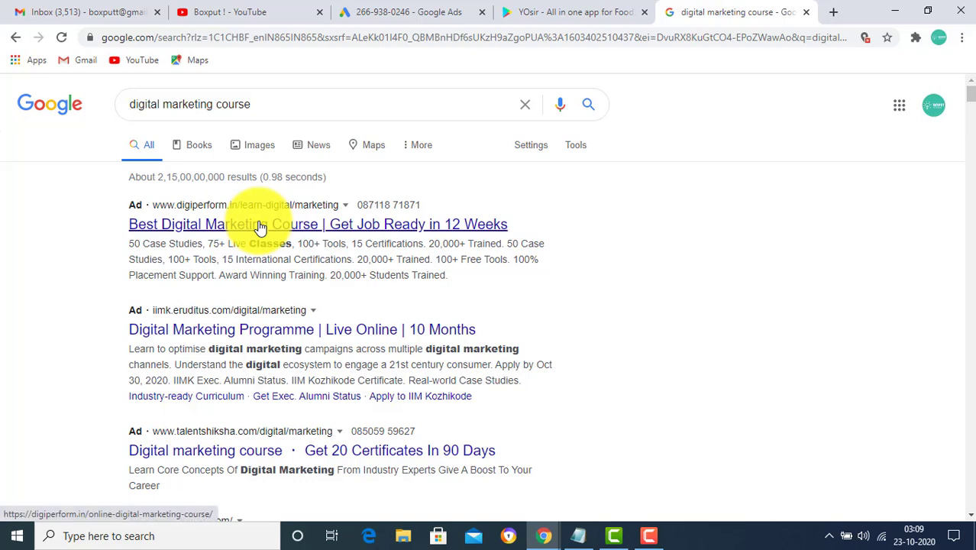
{"action": "scroll", "coordinate": [196, 244], "scroll_direction": "down", "scroll_amount": 6}
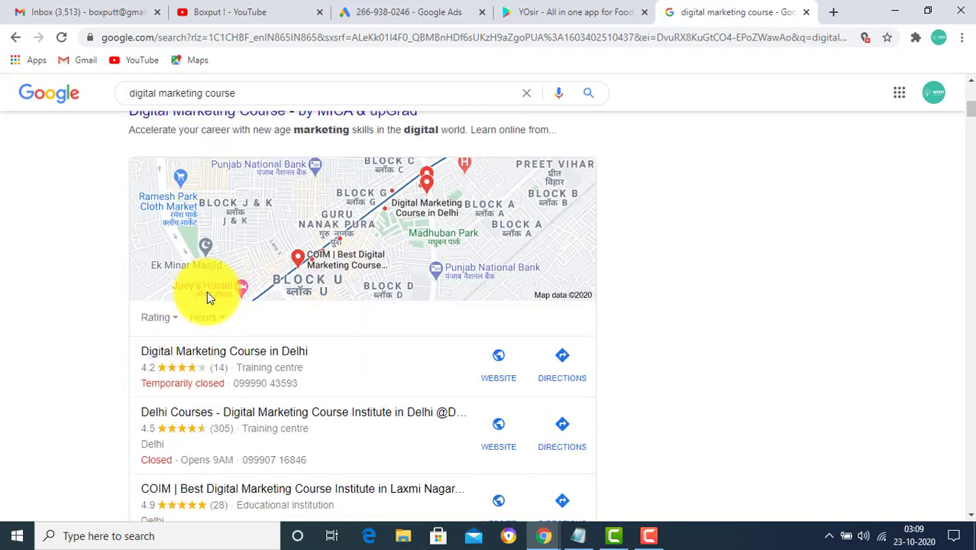
{"action": "scroll", "coordinate": [153, 253], "scroll_direction": "up", "scroll_amount": 2}
{"action": "scroll", "coordinate": [161, 267], "scroll_direction": "down", "scroll_amount": 9}
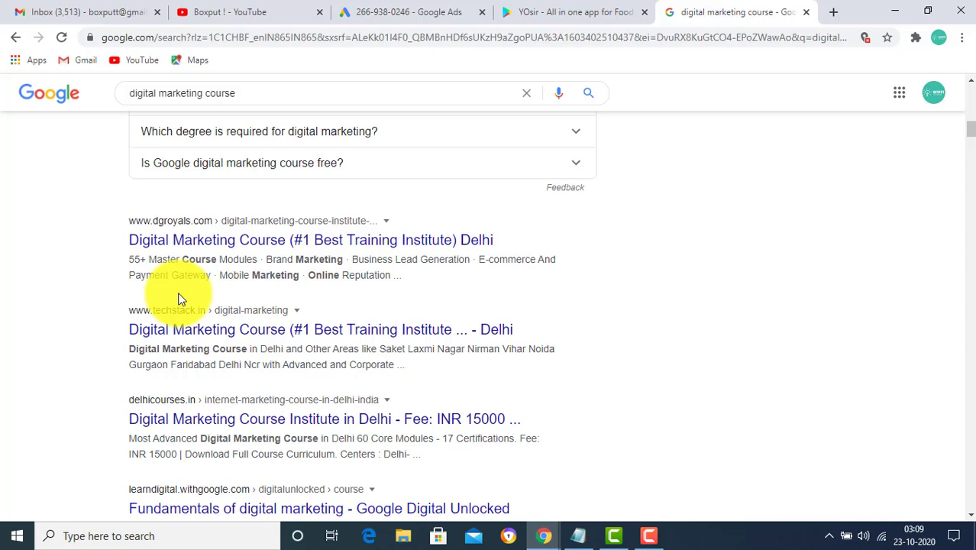
Switch to the YOsir listing on Google Play and highlight the app's title
{"action": "left_click", "coordinate": [562, 12]}
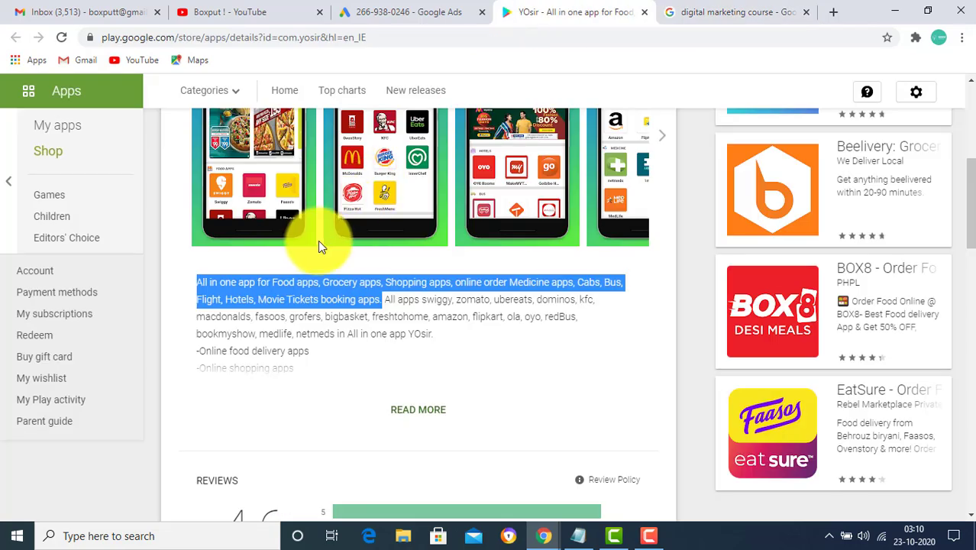
{"action": "scroll", "coordinate": [318, 241], "scroll_direction": "up", "scroll_amount": 5}
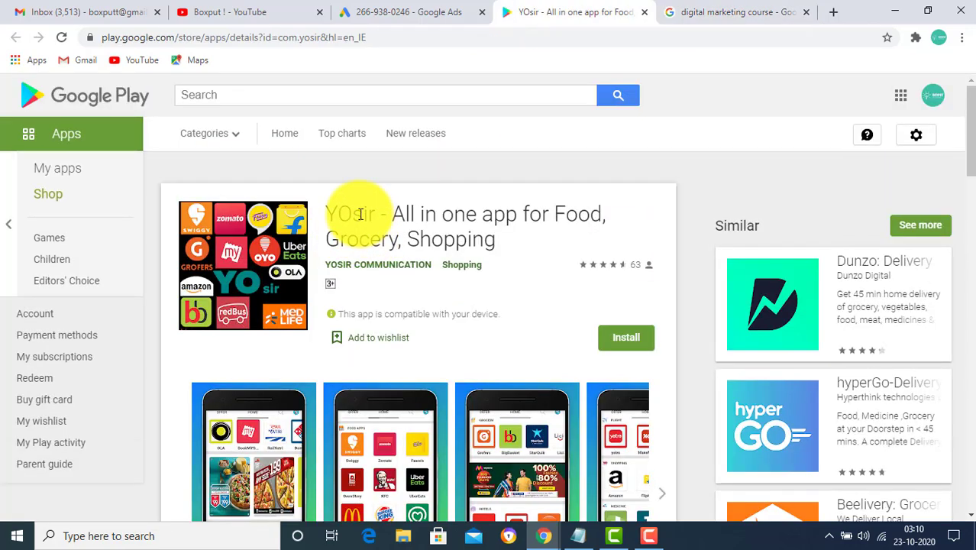
{"action": "triple_click", "coordinate": [361, 214]}
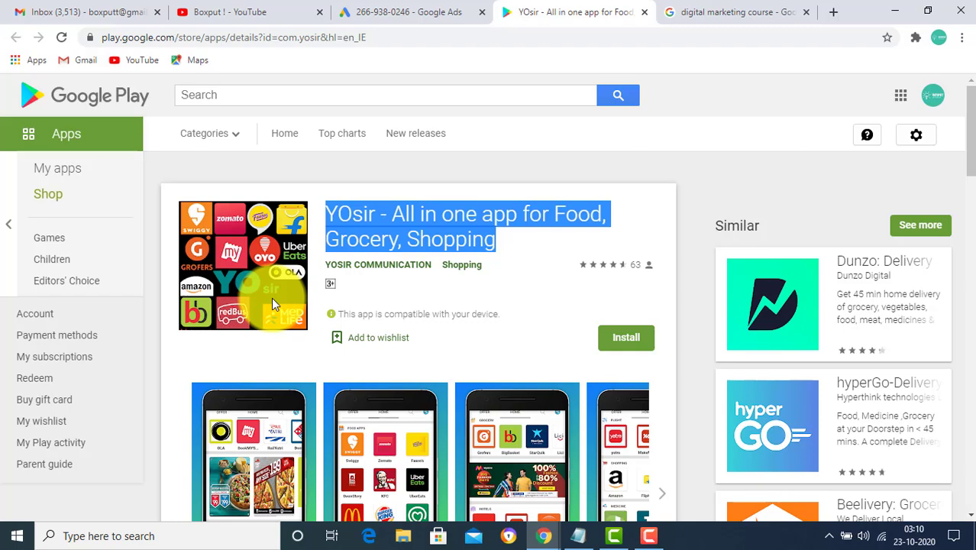
Return to the "digital marketing course" search results and examine the first sponsored listing
{"action": "key", "text": "ctrl+Tab"}
{"action": "scroll", "coordinate": [229, 237], "scroll_direction": "up", "scroll_amount": 10}
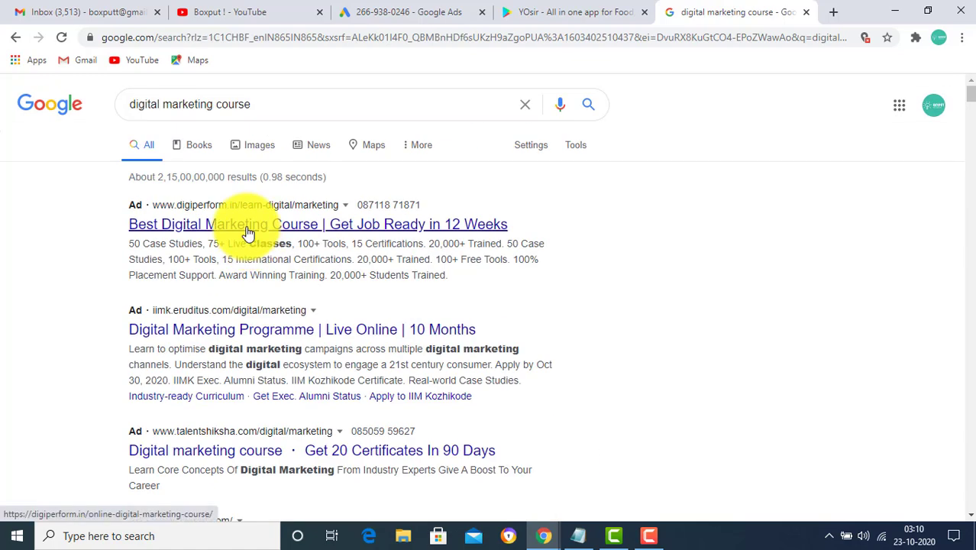
{"action": "right_click", "coordinate": [253, 475]}
{"action": "left_click", "coordinate": [50, 434]}
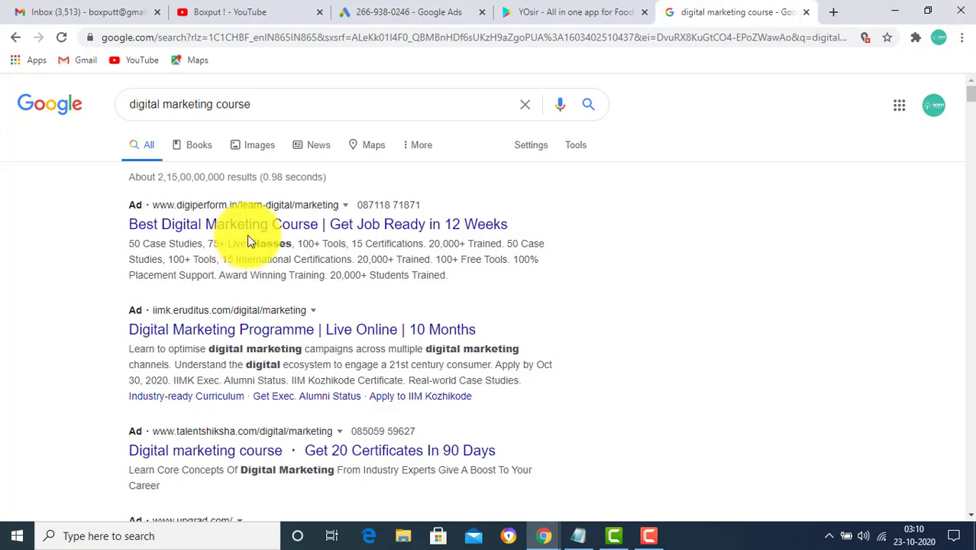
Return to Google Ads, continue from the confirmation summary to the new campaign, and view its ad group table
{"action": "left_click", "coordinate": [451, 12]}
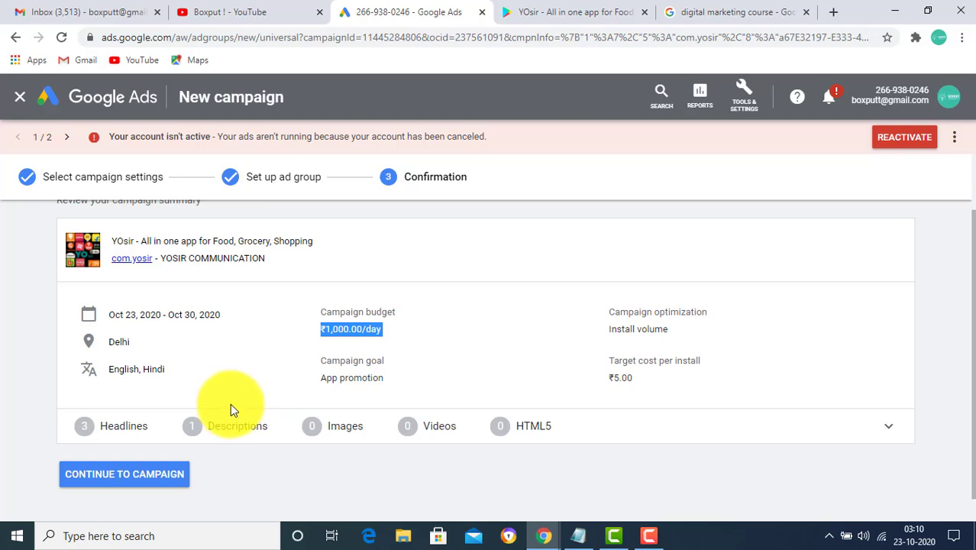
{"action": "scroll", "coordinate": [231, 405], "scroll_direction": "down", "scroll_amount": 1}
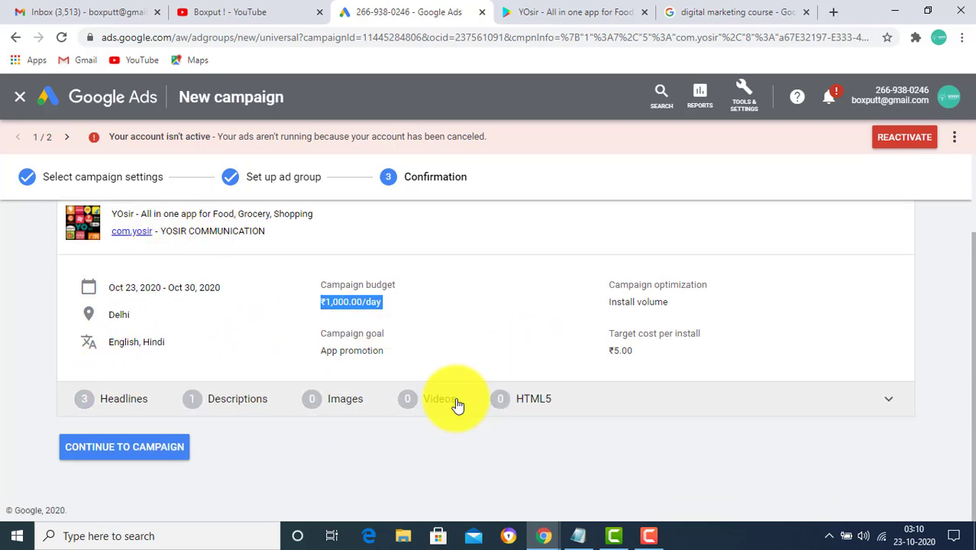
{"action": "left_click", "coordinate": [113, 451]}
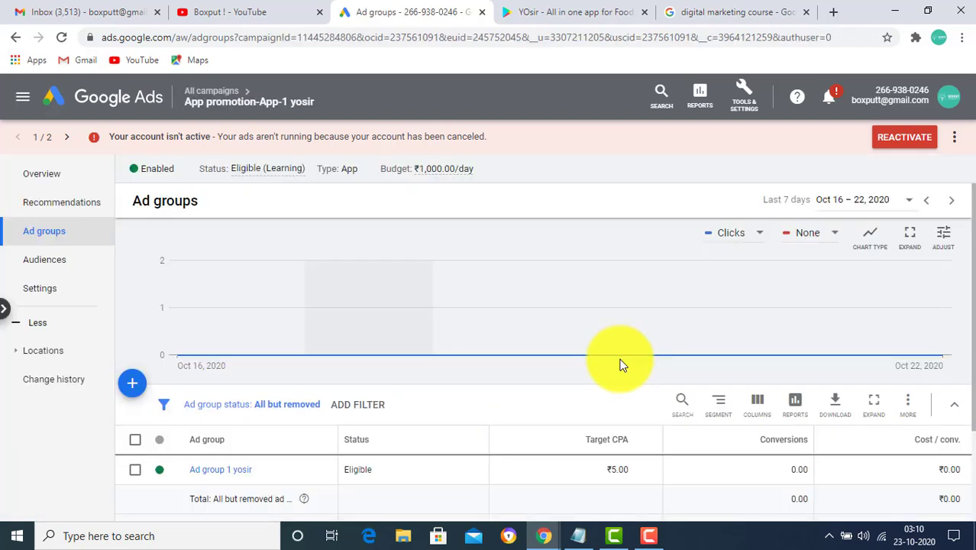
{"action": "scroll", "coordinate": [620, 358], "scroll_direction": "down", "scroll_amount": 2}
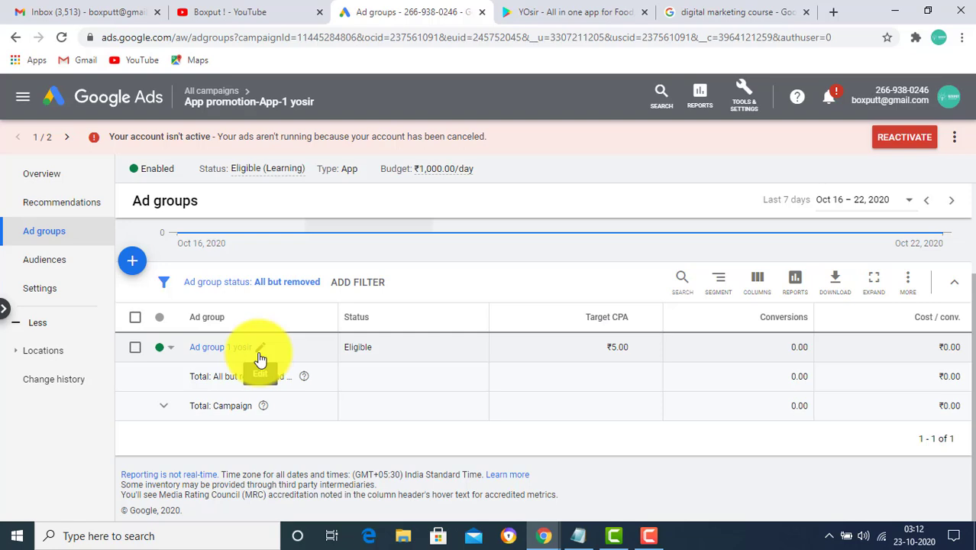
Switch to the Boxput channel on YouTube and show its playlists
{"action": "left_click", "coordinate": [233, 11]}
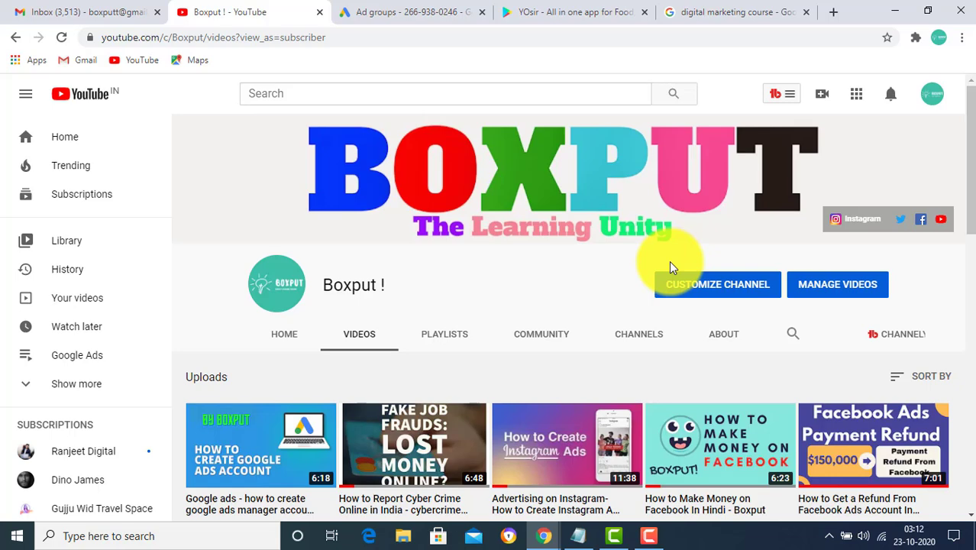
{"action": "left_click", "coordinate": [458, 336]}
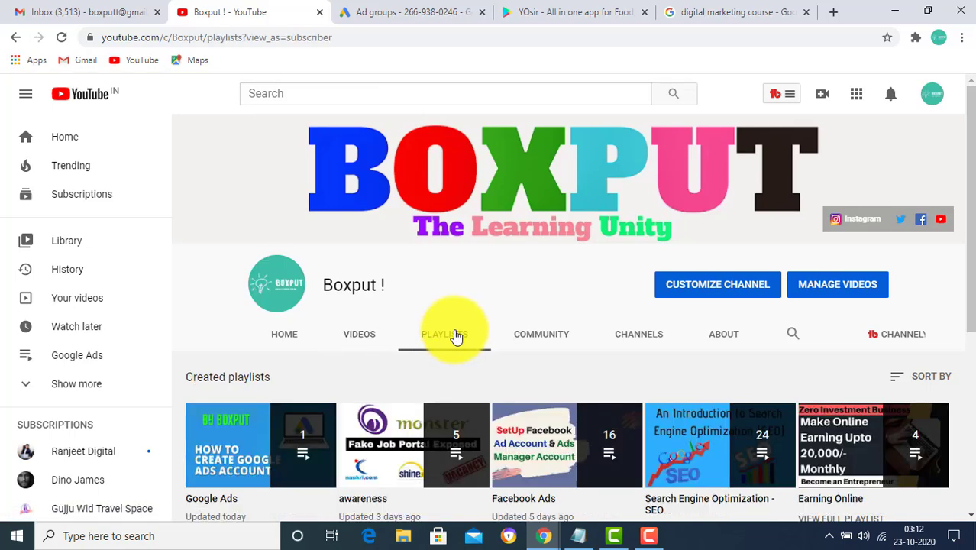